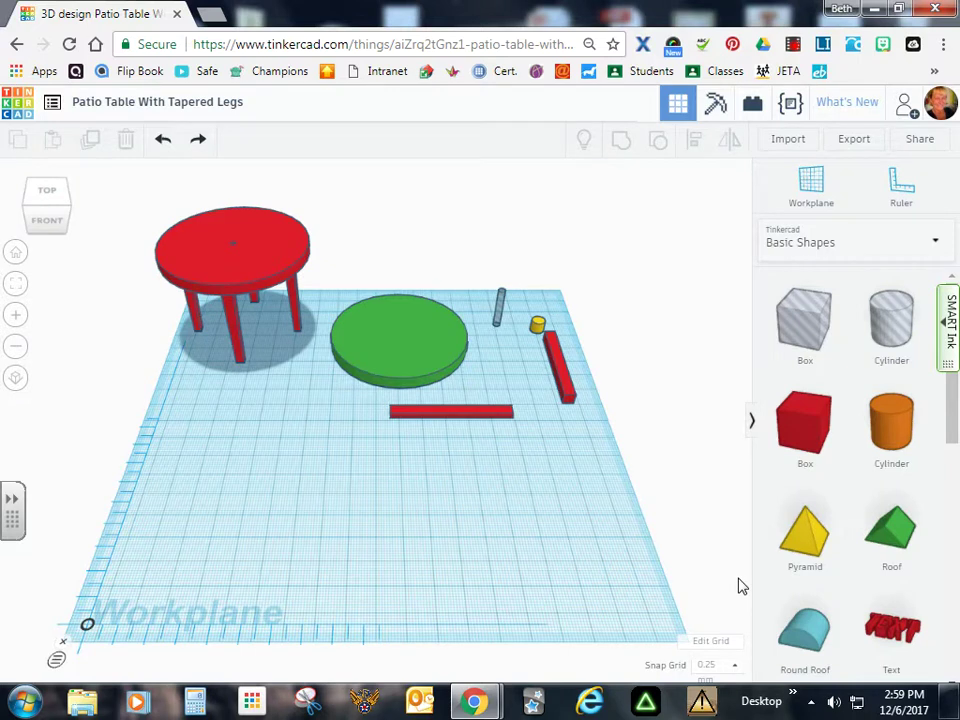
- Move the disc toward the front and colour it yellow
left_click_drag(398, 326, 415, 470)
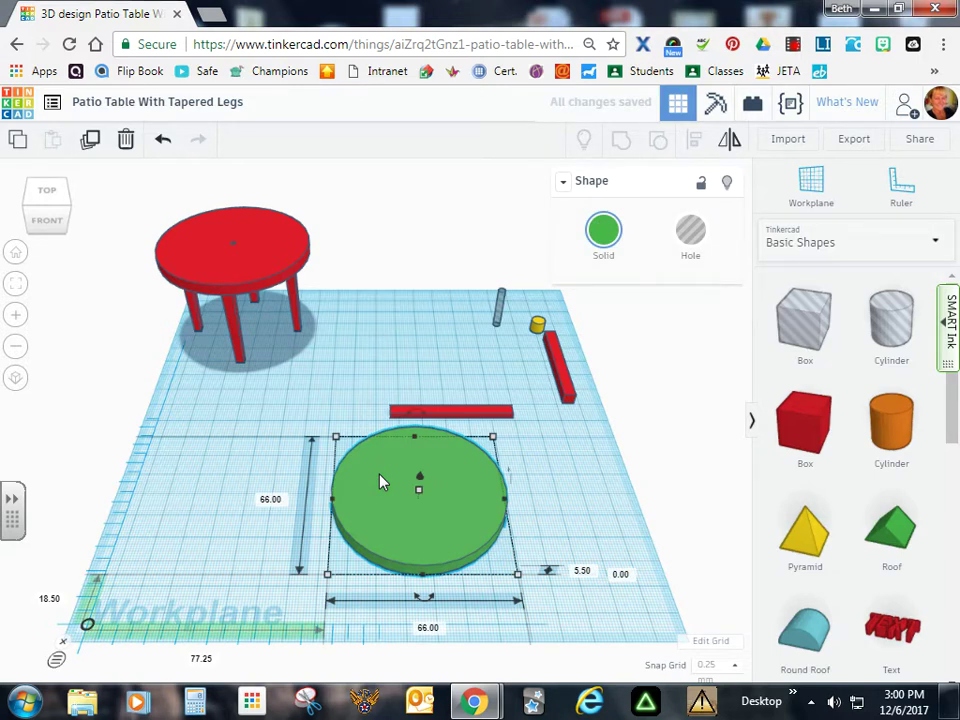
left_click(602, 233)
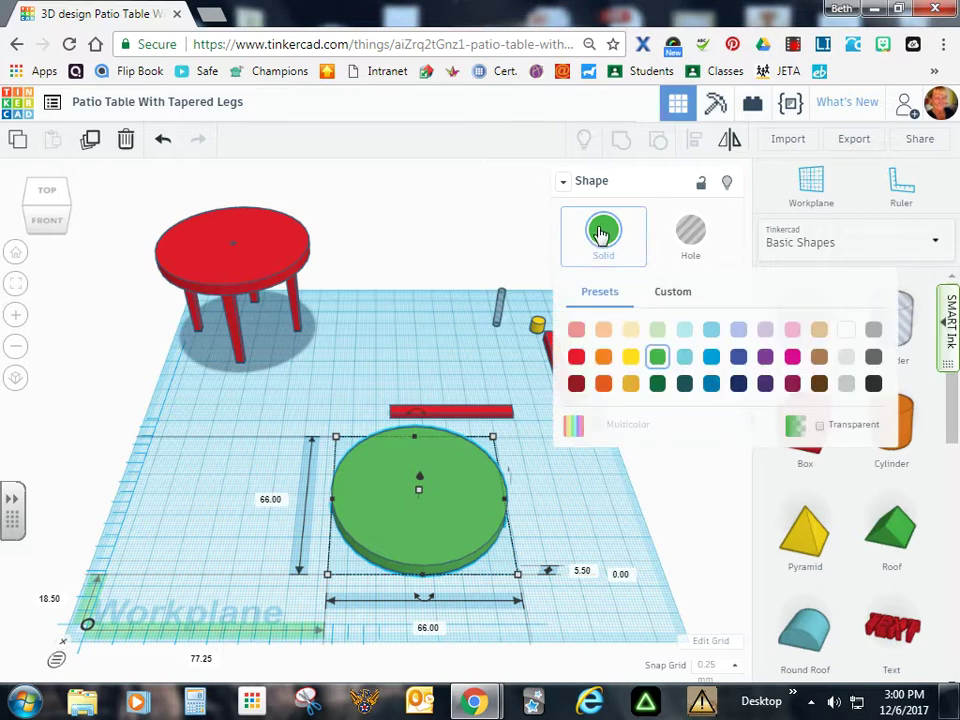
left_click(631, 358)
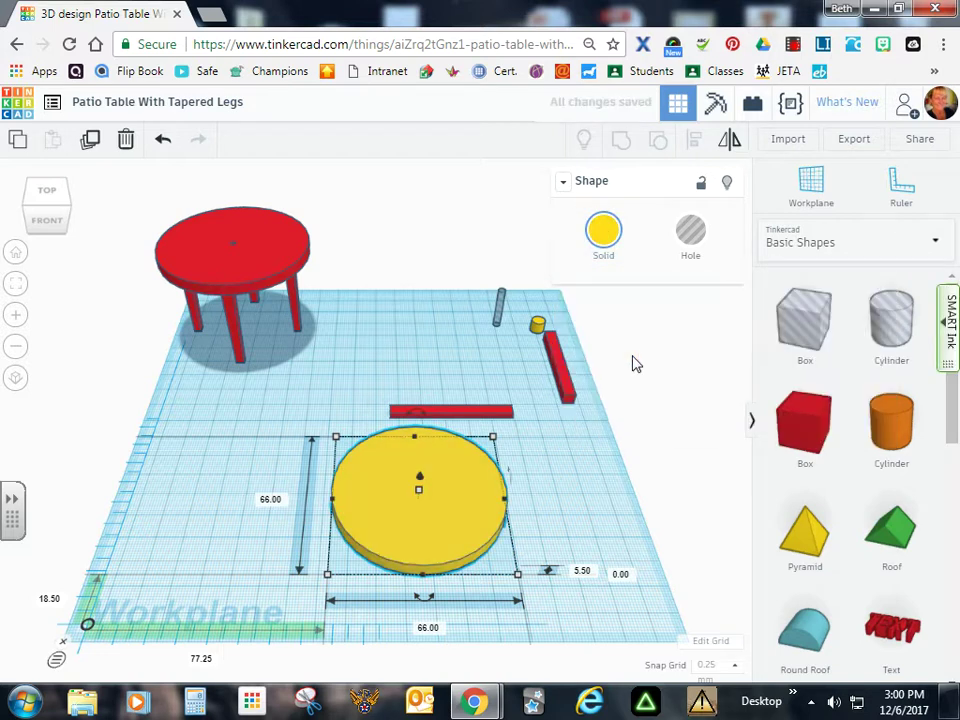
- Resize the yellow disc to 64 × 64
left_click(276, 500)
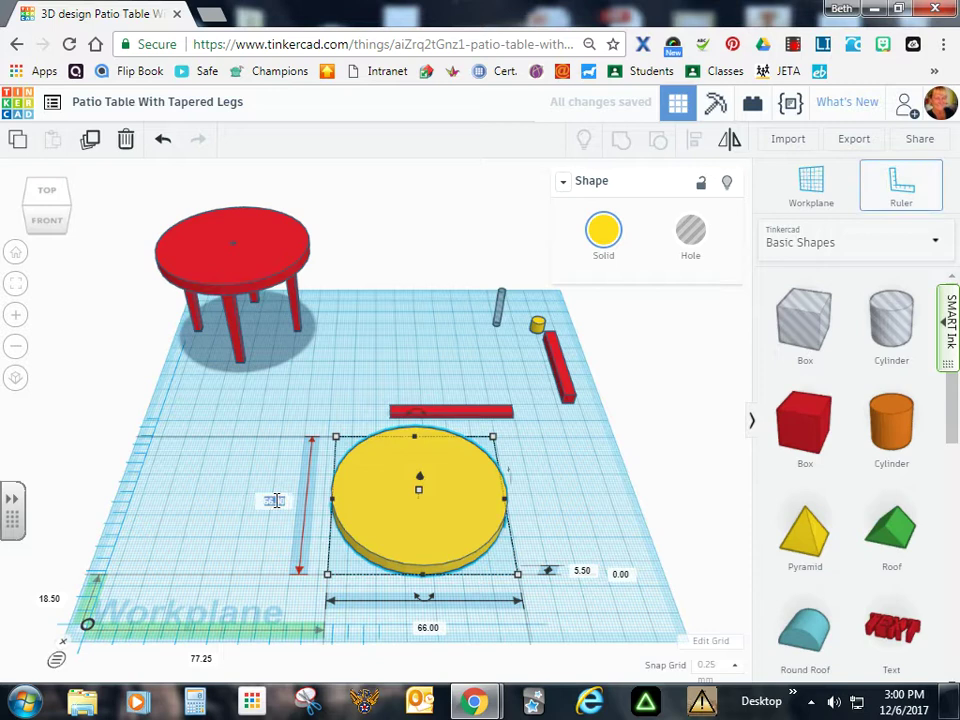
type("64")
left_click(428, 626)
type("6")
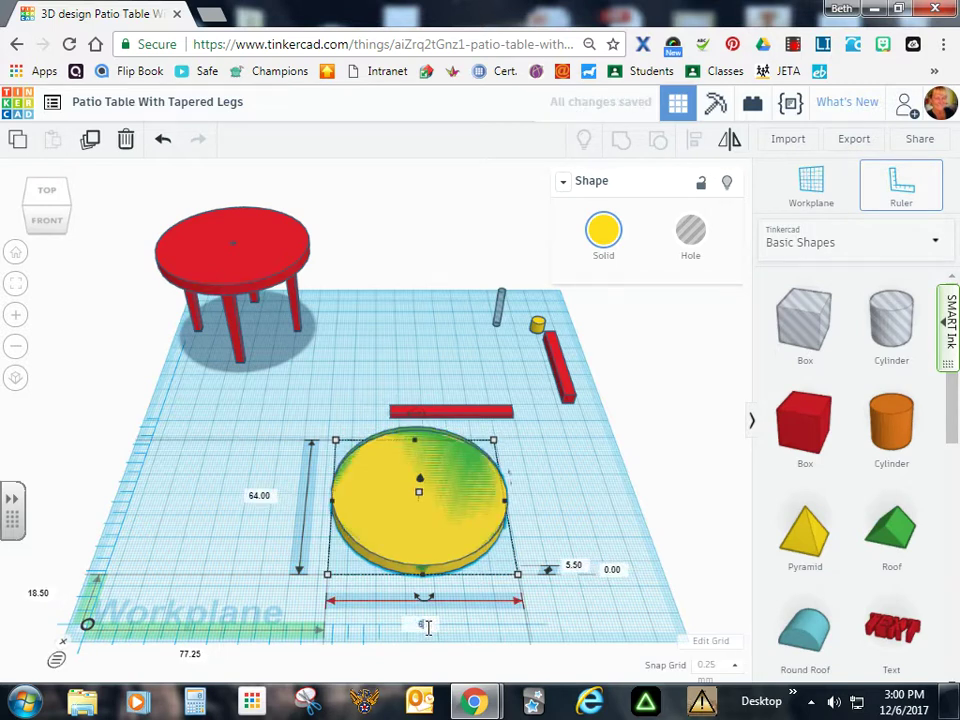
type("4")
key("Return")
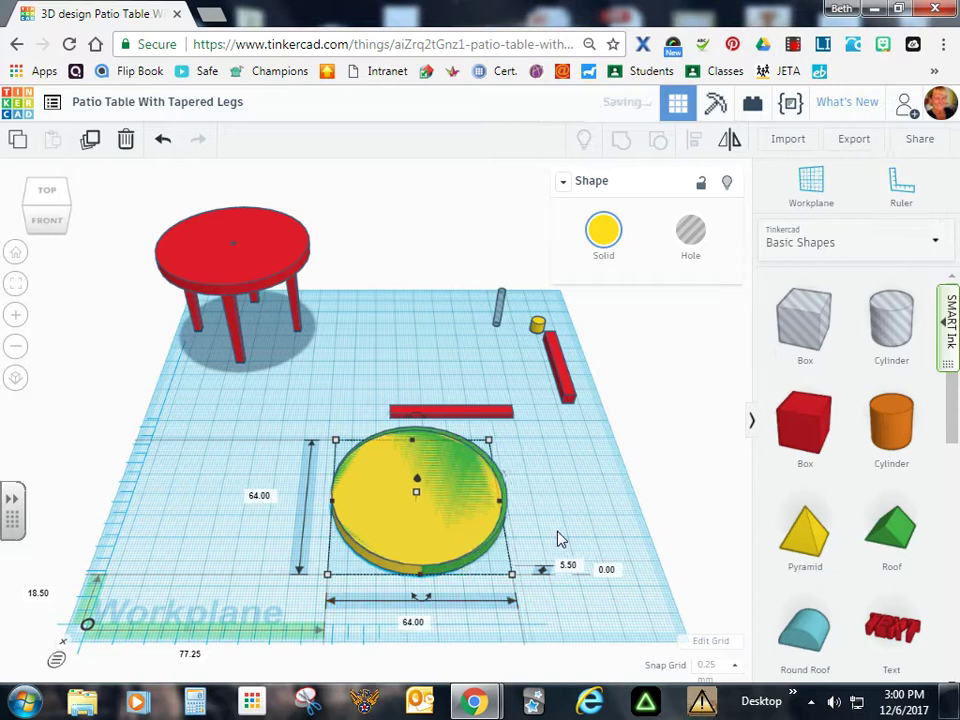
right_click_drag(579, 519, 530, 465)
- Centre-align the 64 × 64 yellow disc within the 66 × 66 green disc
left_click_drag(530, 465, 482, 467)
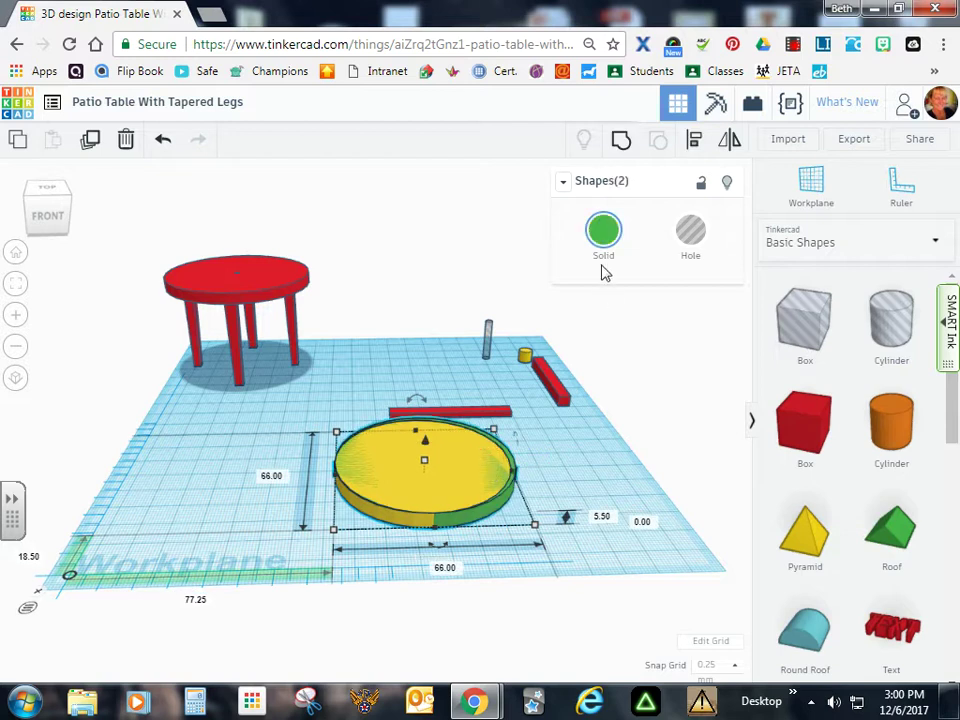
left_click(693, 139)
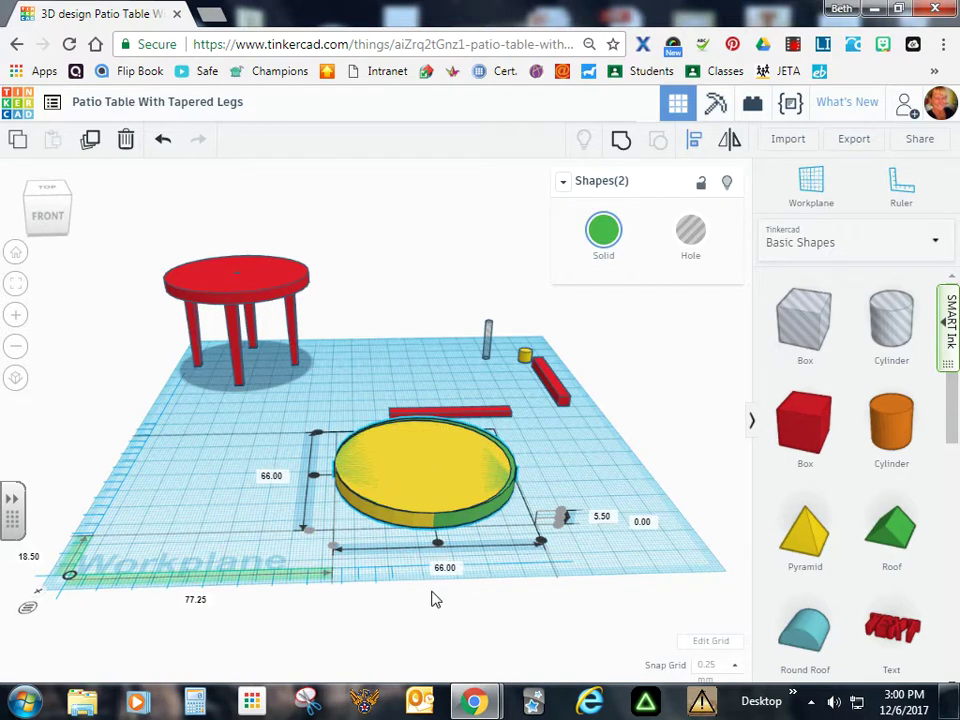
left_click(437, 546)
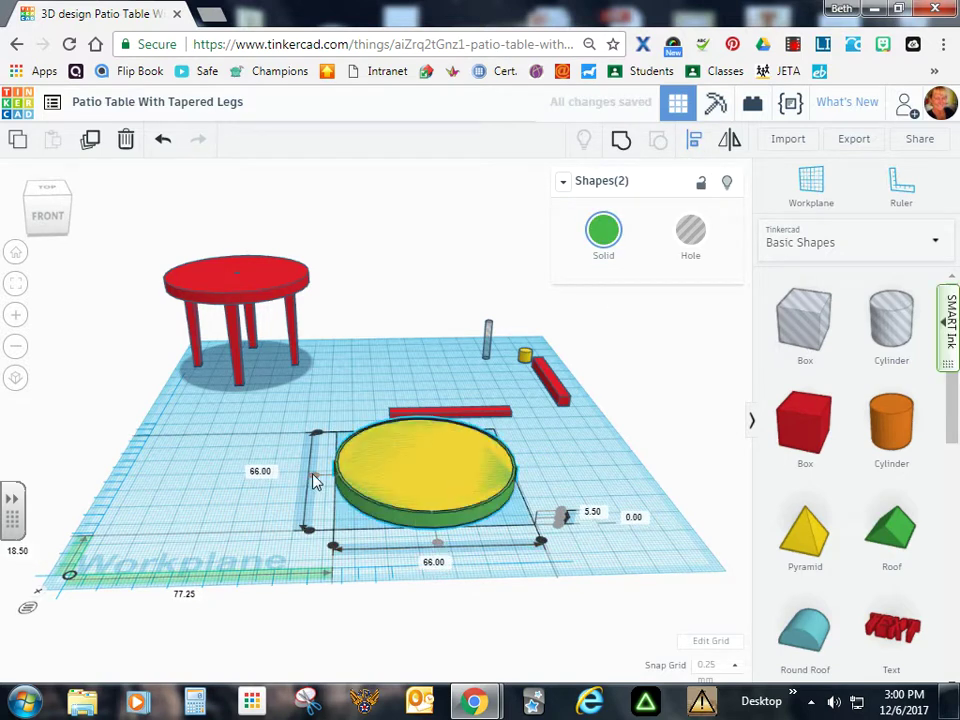
left_click(609, 467)
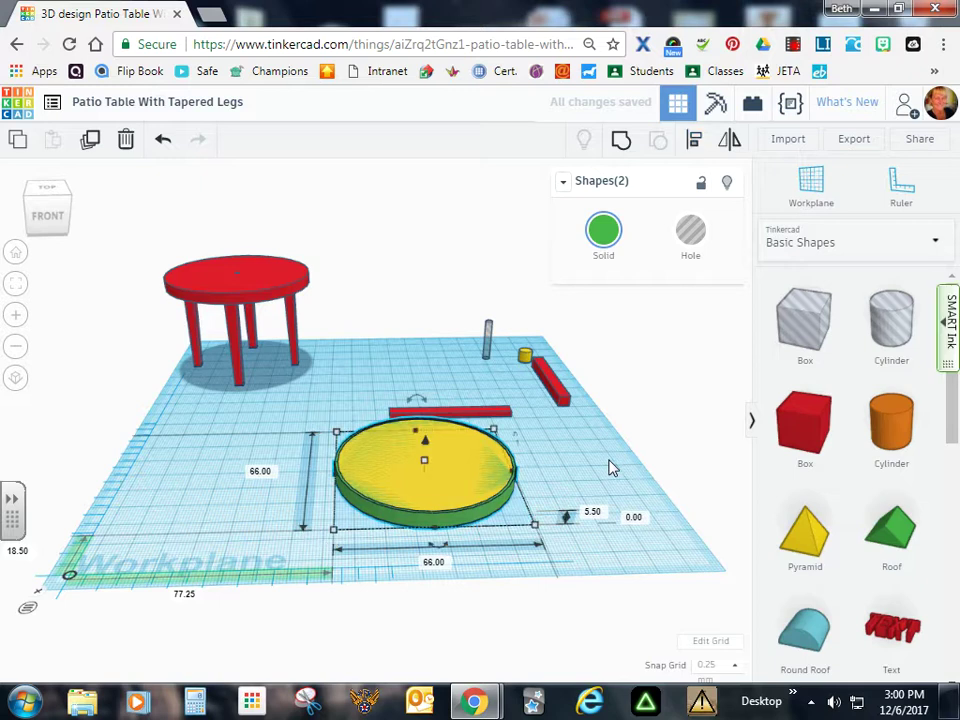
right_click_drag(609, 467, 626, 486)
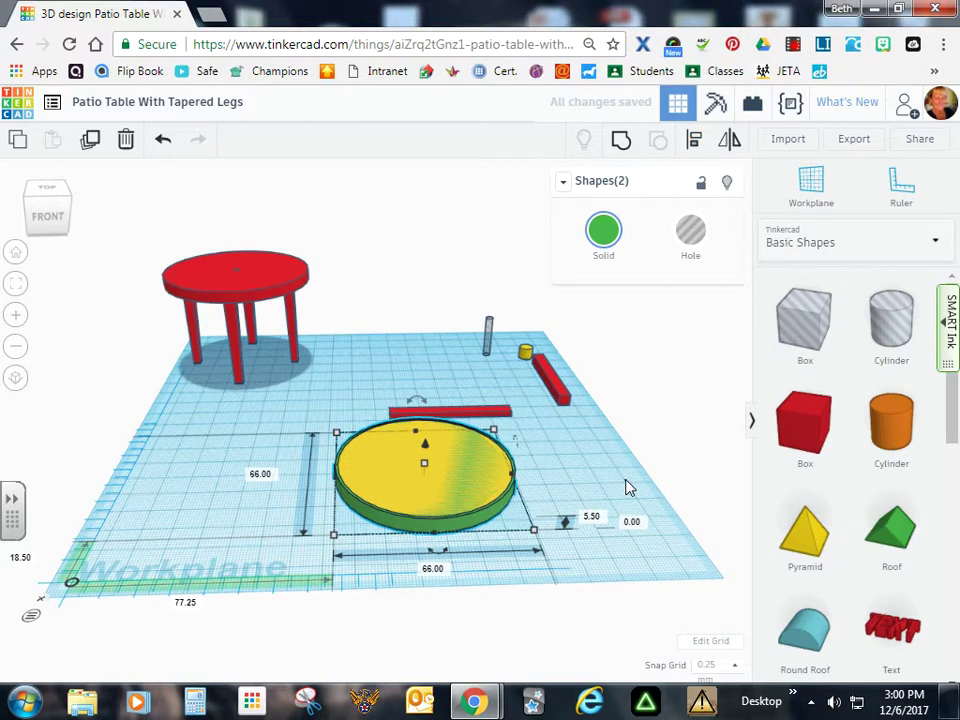
left_click(650, 571)
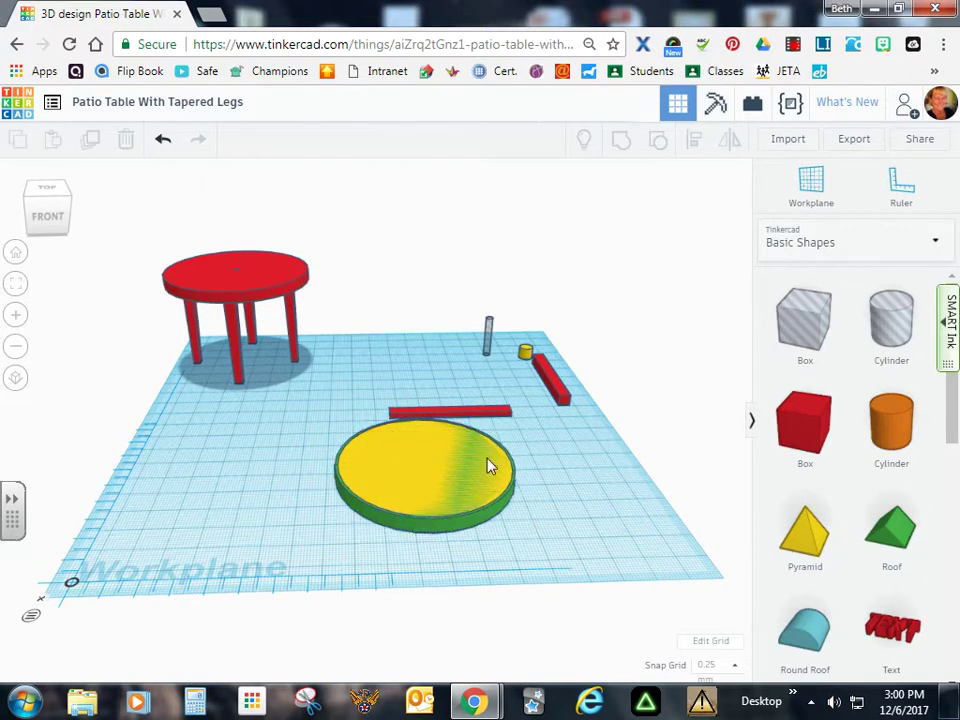
- Set the yellow disc's elevation to 2.00 using its raise cone
left_click(423, 470)
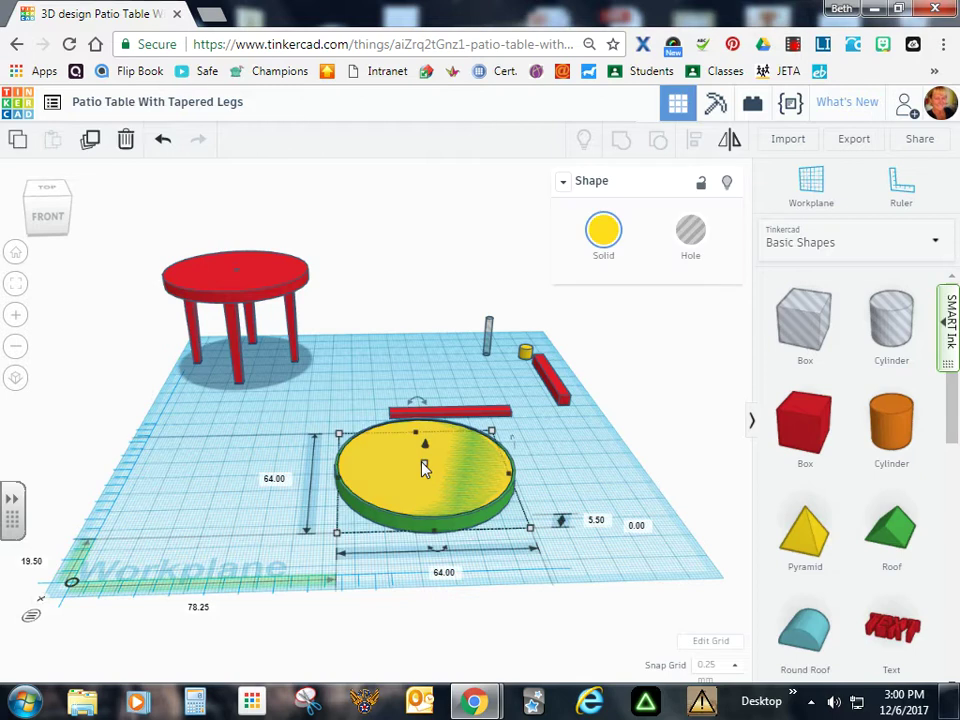
right_click_drag(621, 480, 621, 460)
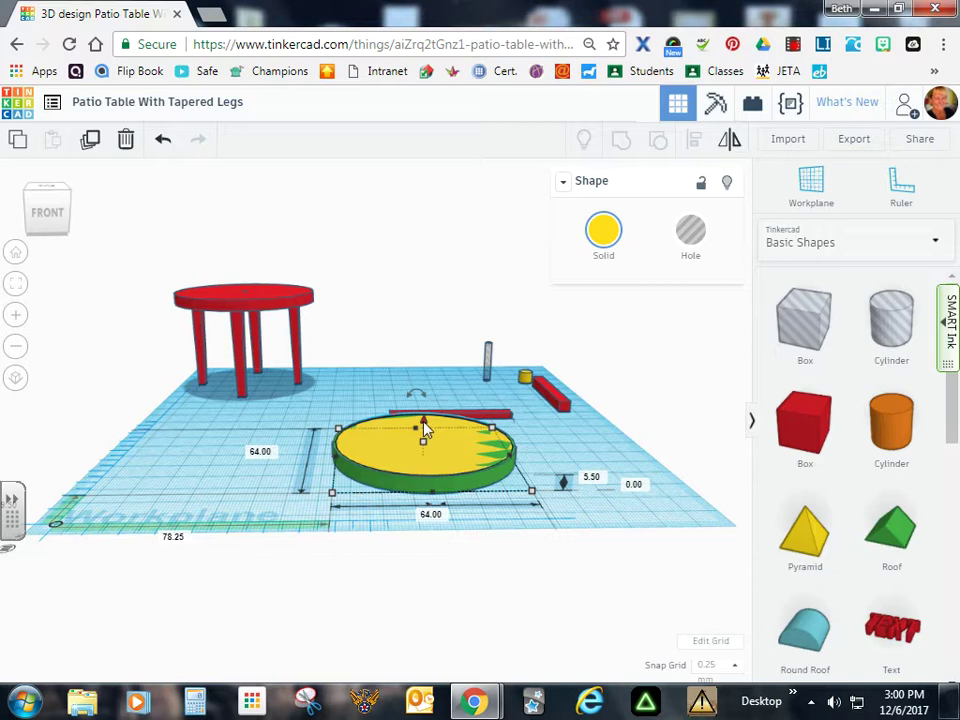
left_click_drag(424, 428, 424, 425)
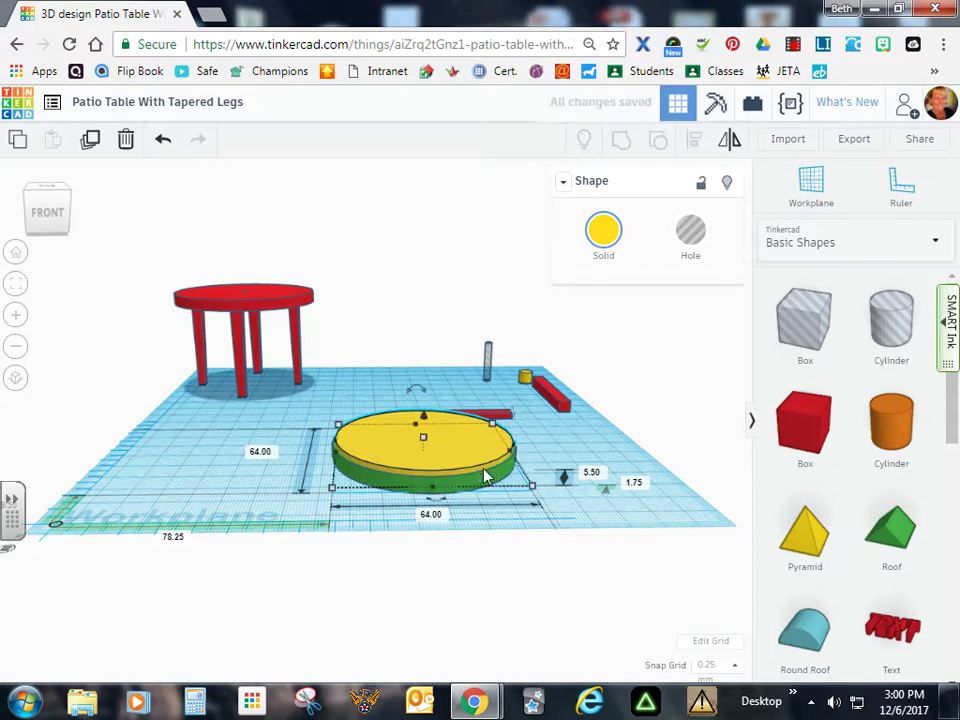
mouse_move(576, 515)
right_mouse_down()
mouse_move(587, 506)
mouse_move(579, 499)
right_mouse_up()
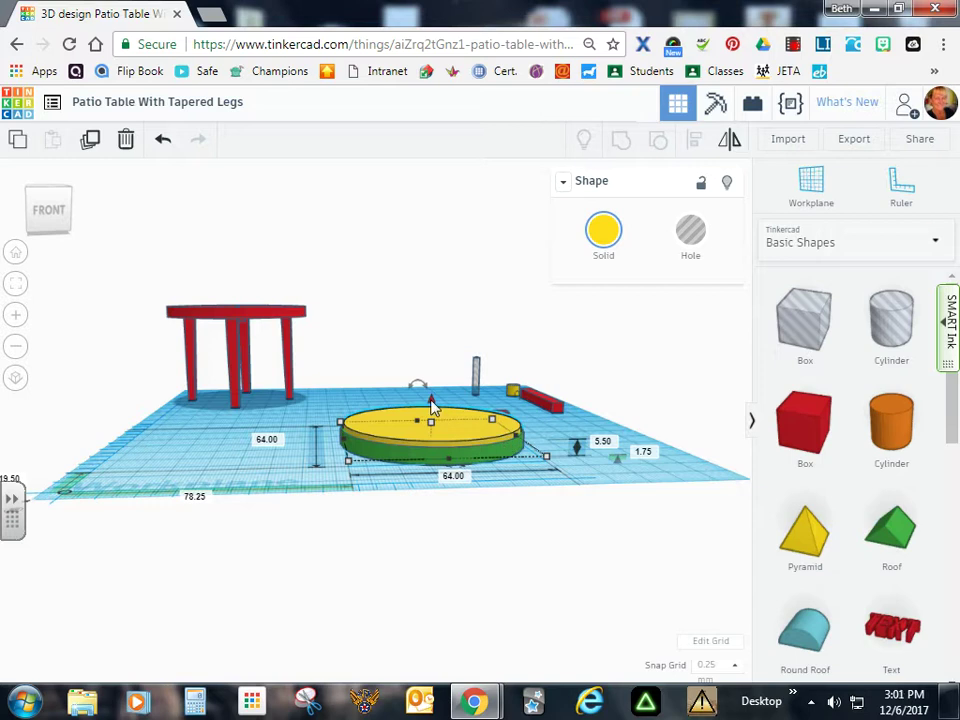
left_click_drag(431, 403, 432, 401)
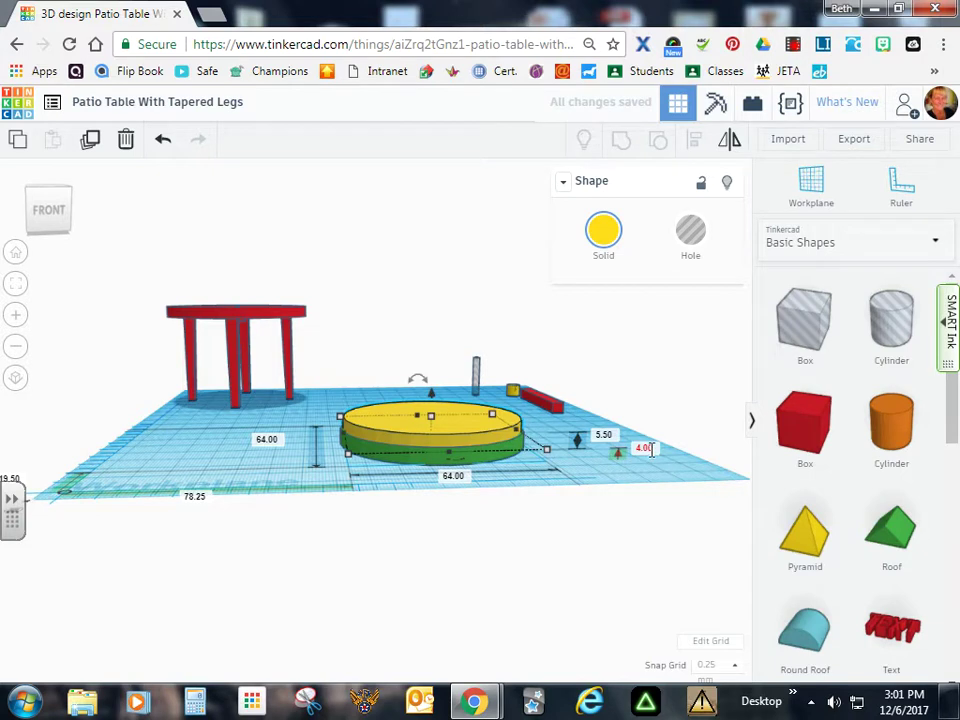
left_click(432, 398)
left_click_drag(432, 401, 434, 402)
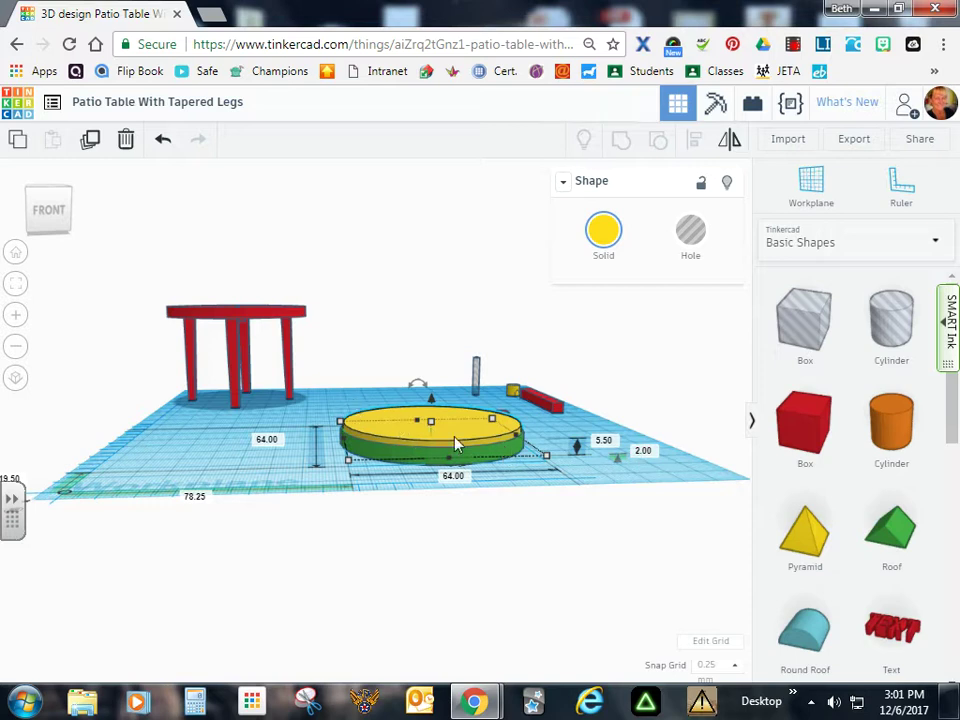
- Make the yellow disc a hole and group it with the green disc into a rimmed dish
left_click(690, 235)
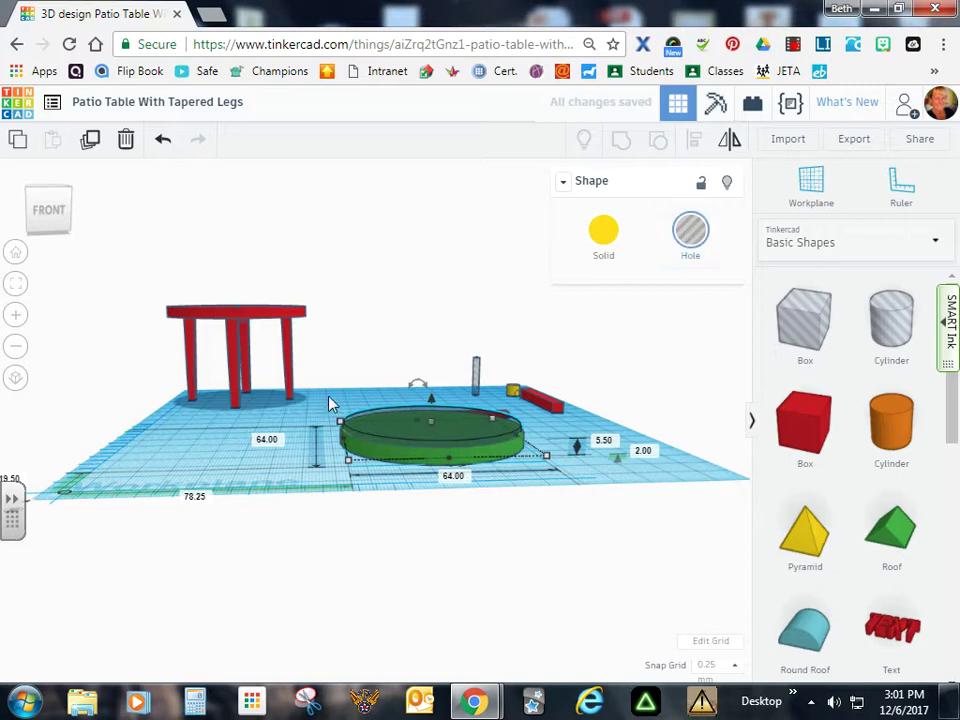
left_click(505, 440, "shift")
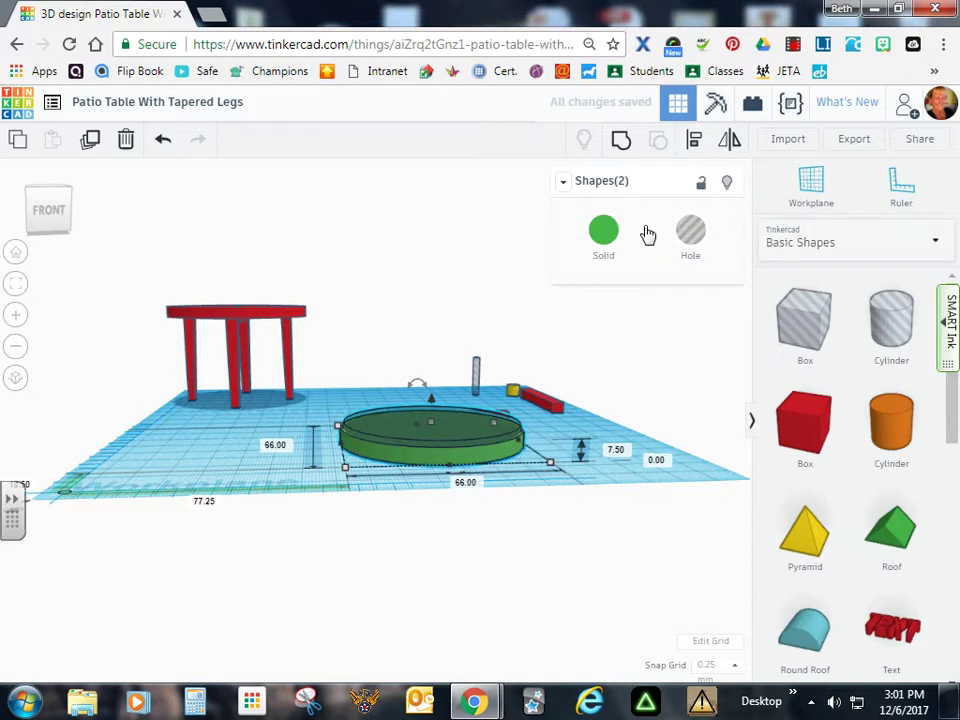
left_click(621, 142)
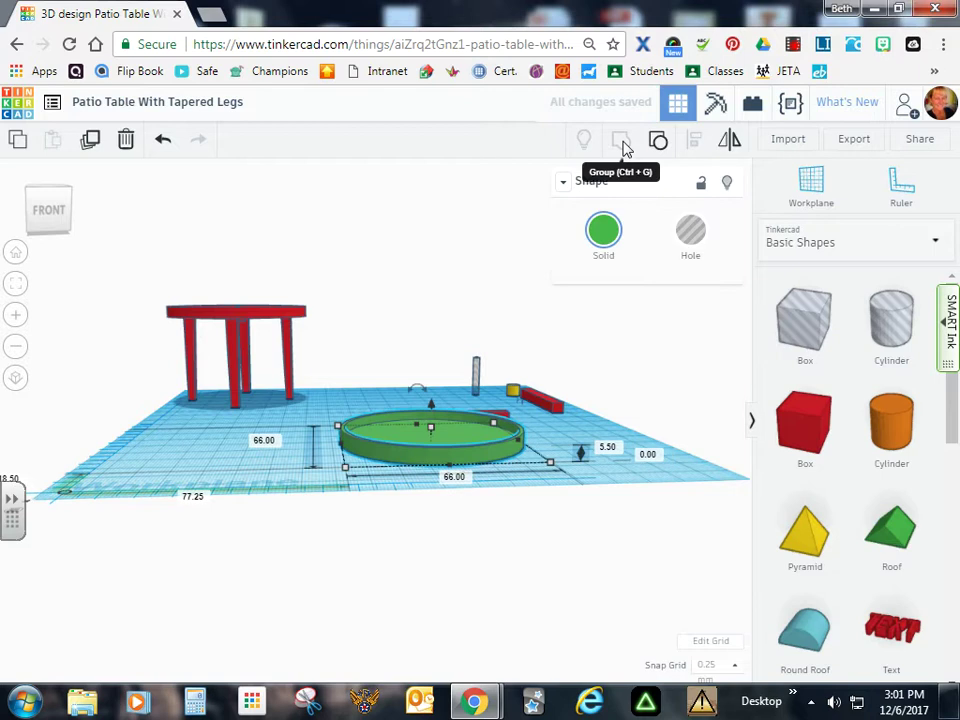
right_click_drag(653, 347, 651, 435)
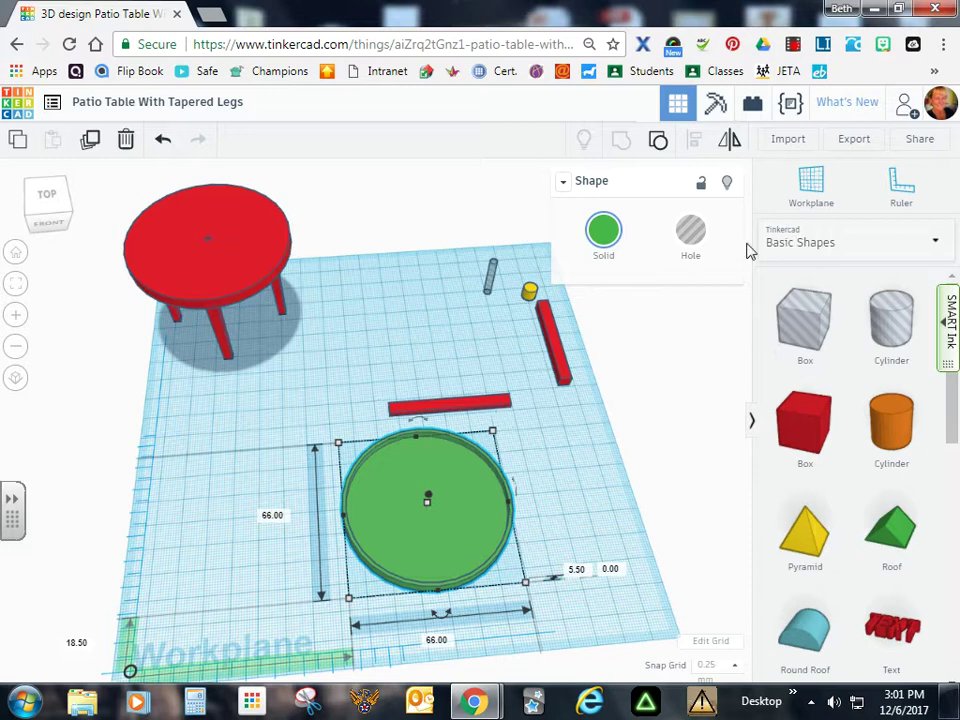
- Place a workplane on the dish top and move the red bar onto its centre
left_click(811, 184)
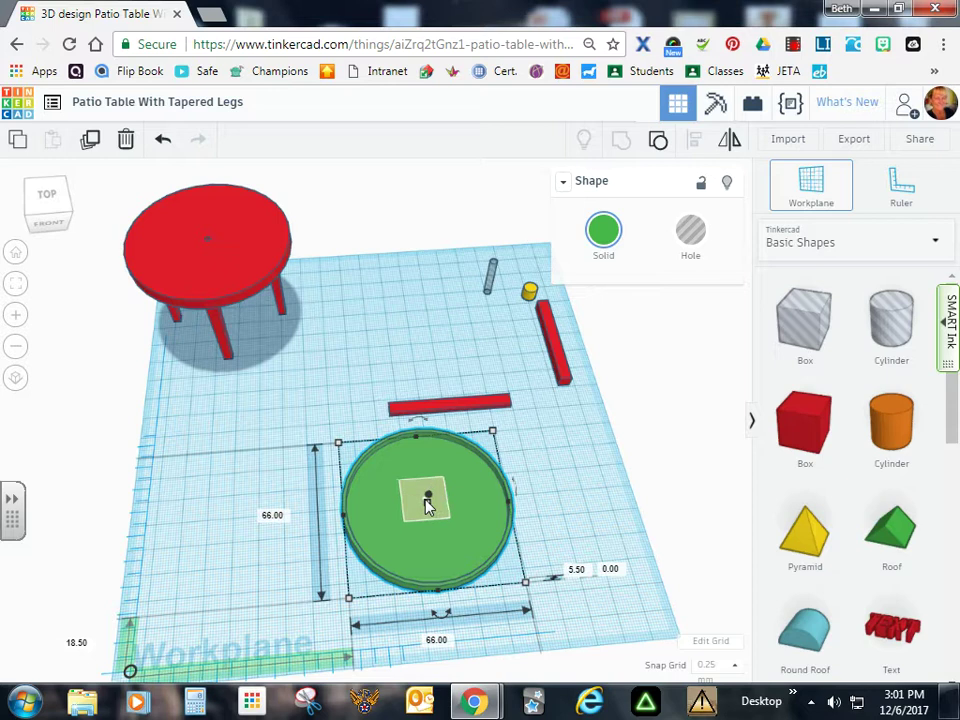
left_click(427, 505)
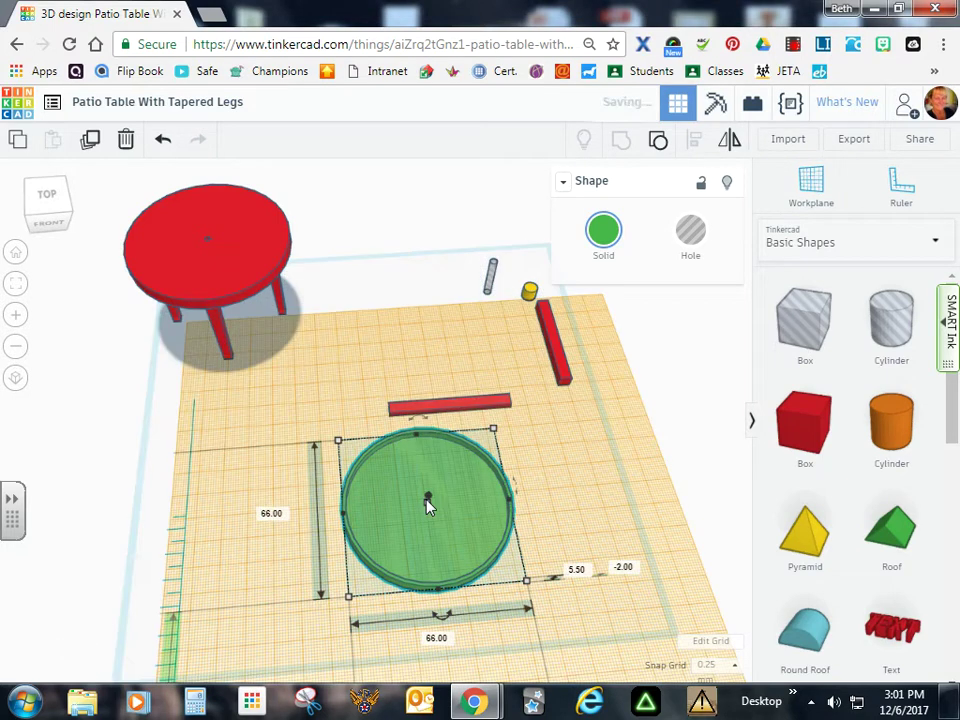
left_click(476, 409)
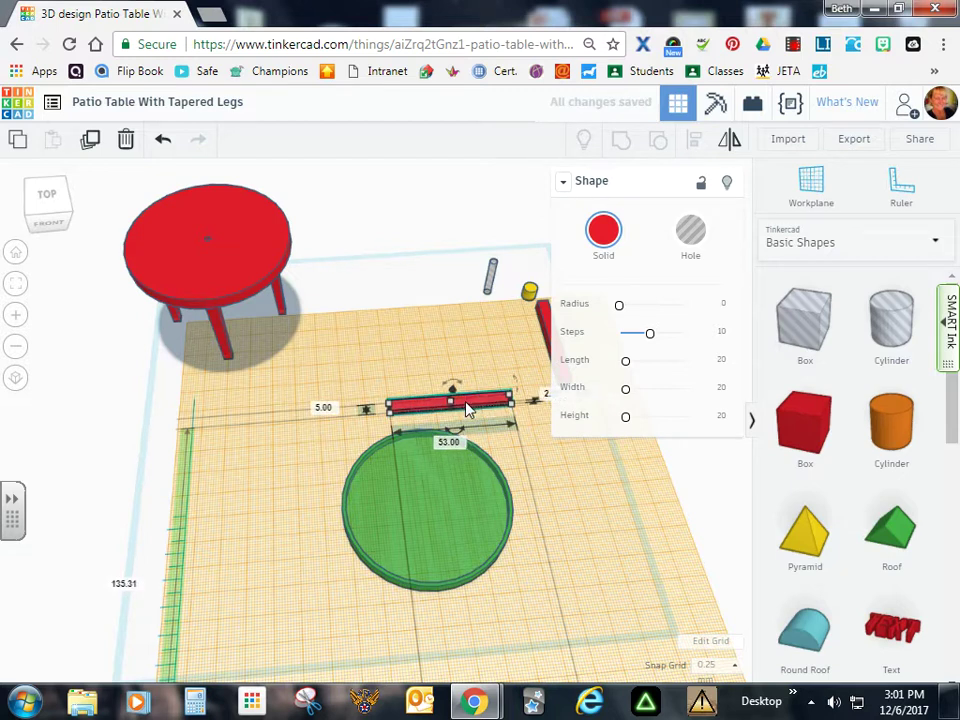
left_click_drag(466, 408, 443, 498)
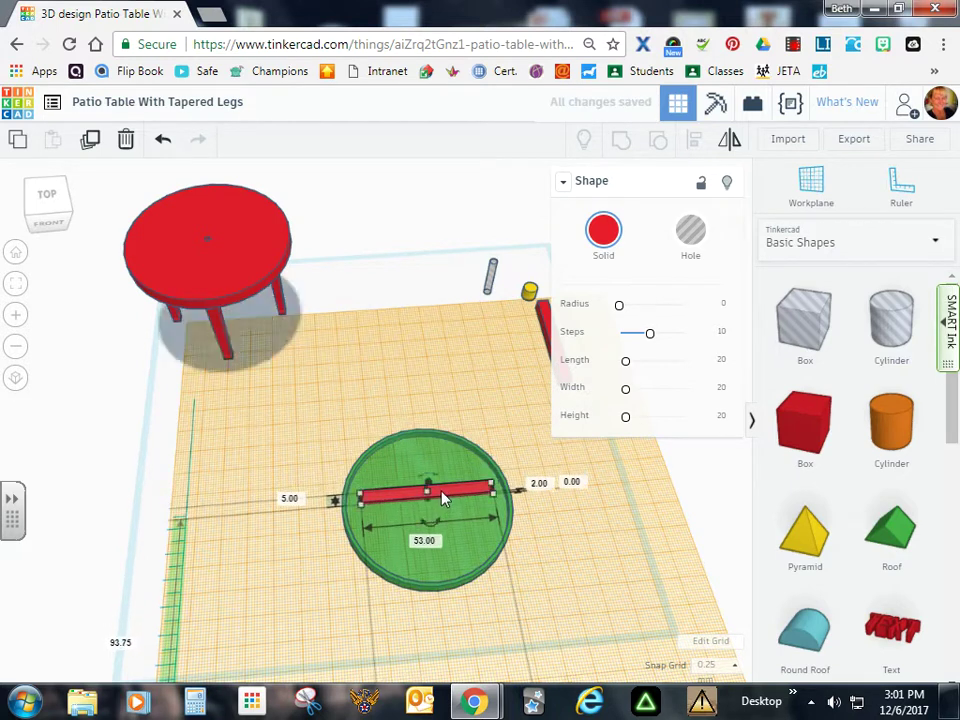
- Align the 53 × 5 red bar to the dish's centre on both axes
left_click_drag(318, 404, 420, 530)
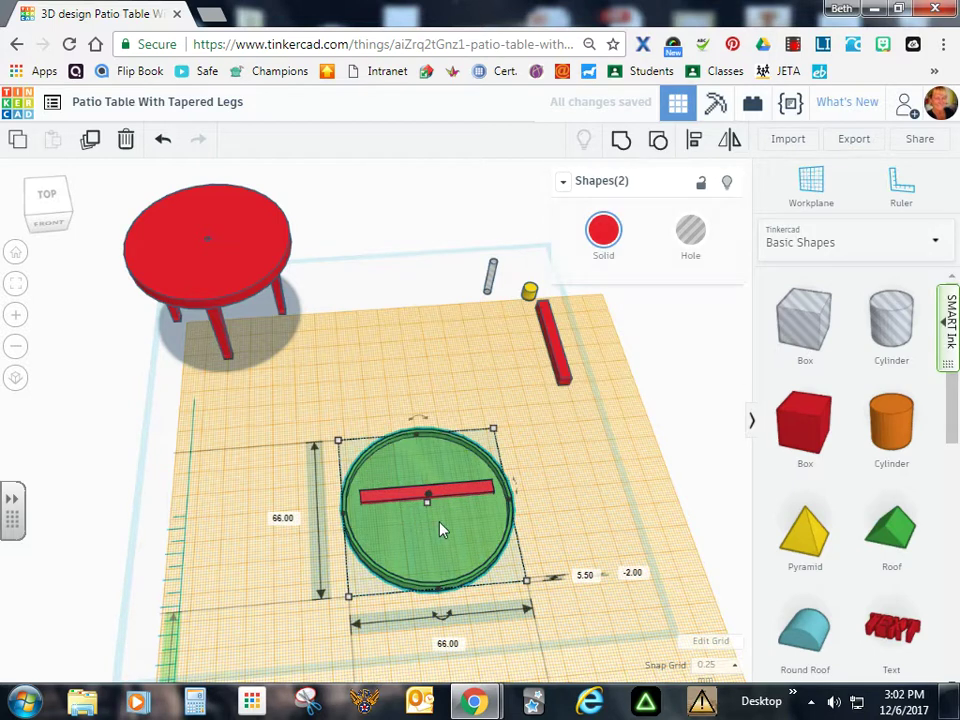
left_click(694, 146)
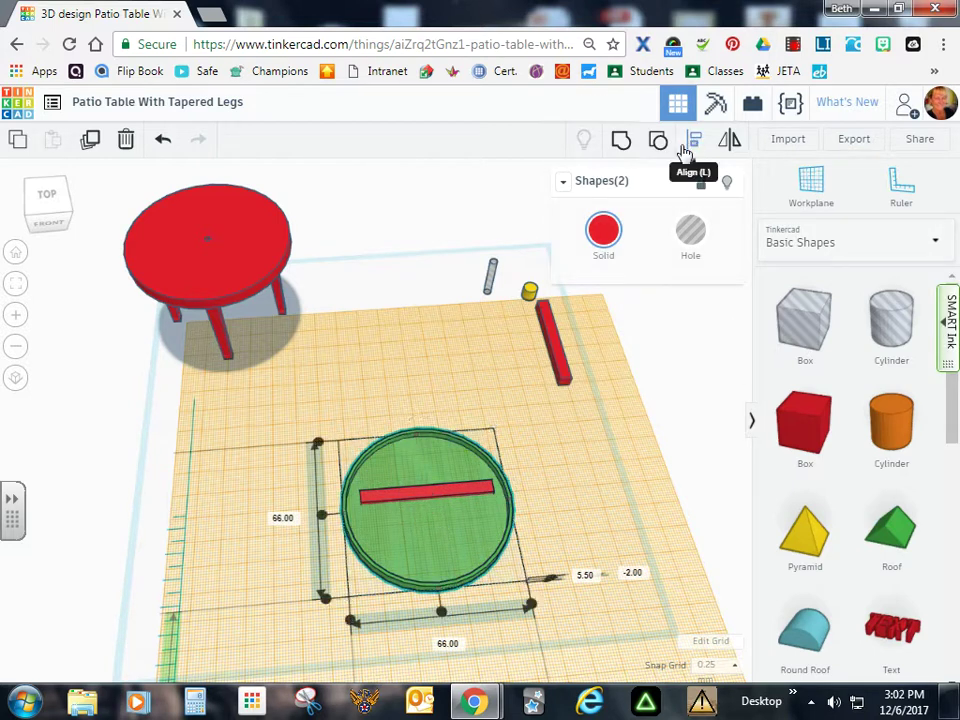
left_click(323, 515)
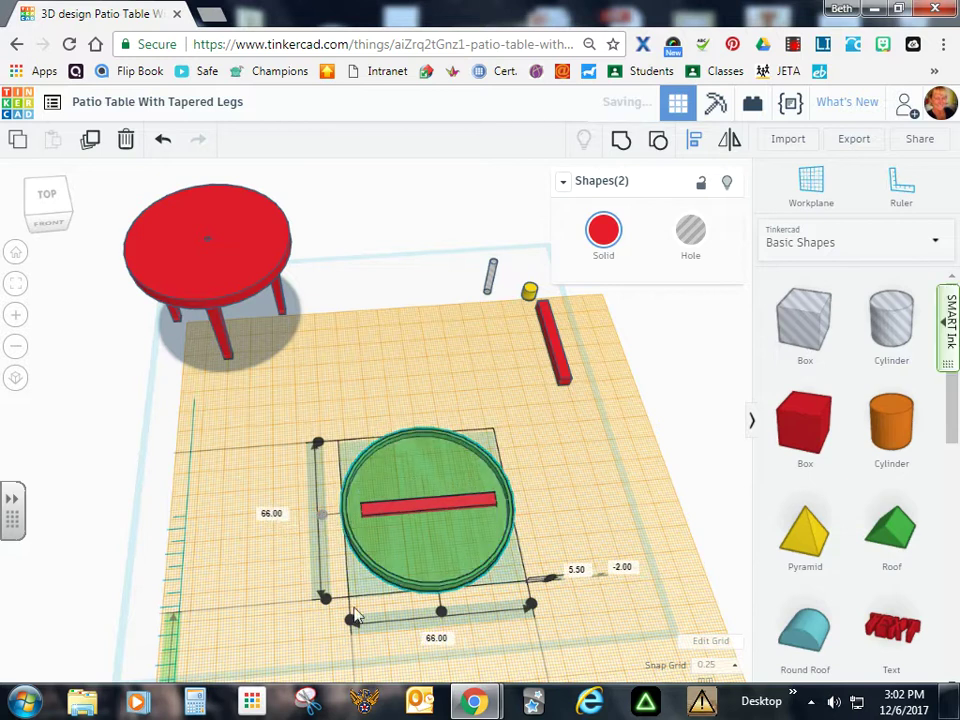
left_click(440, 611)
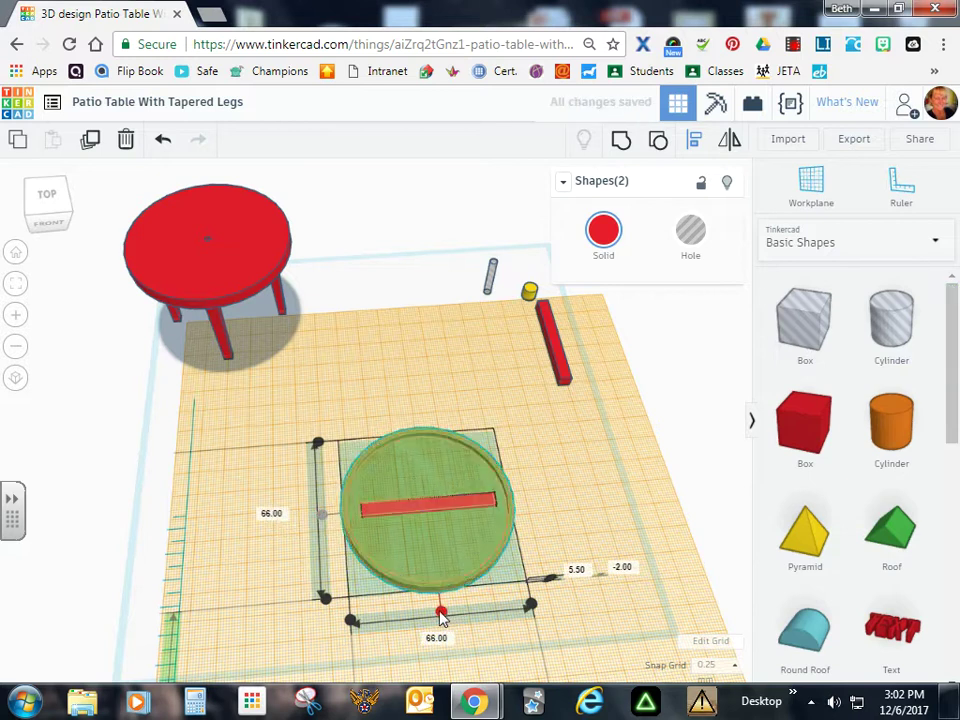
left_click(606, 467)
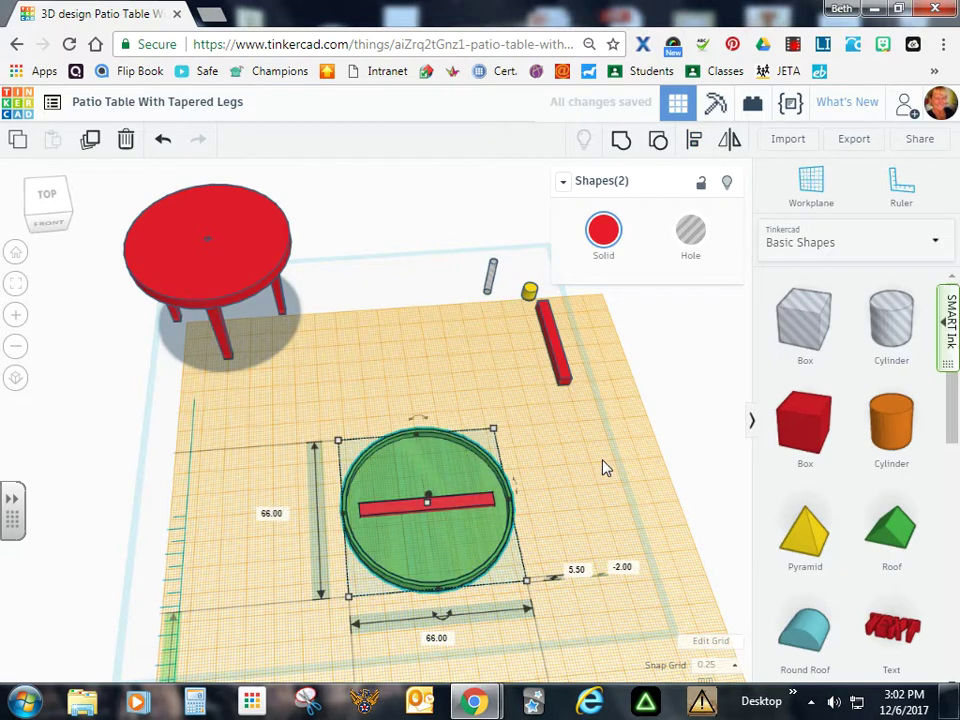
left_click(605, 524)
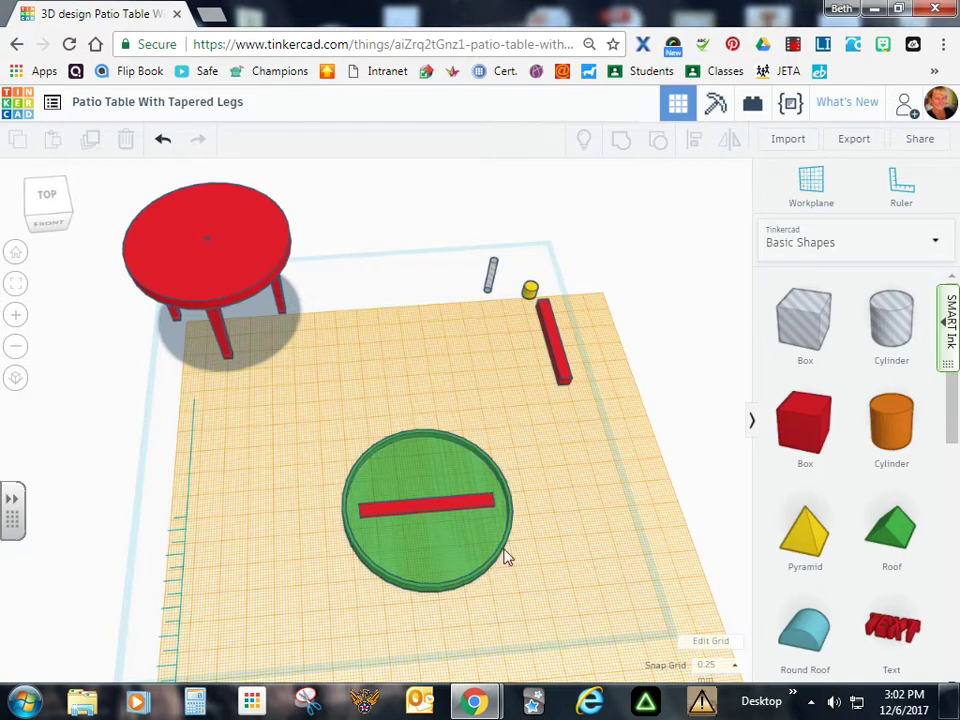
- Duplicate the red bar and rotate the copy 90° to cross the first, then select all three shapes
left_click(432, 510)
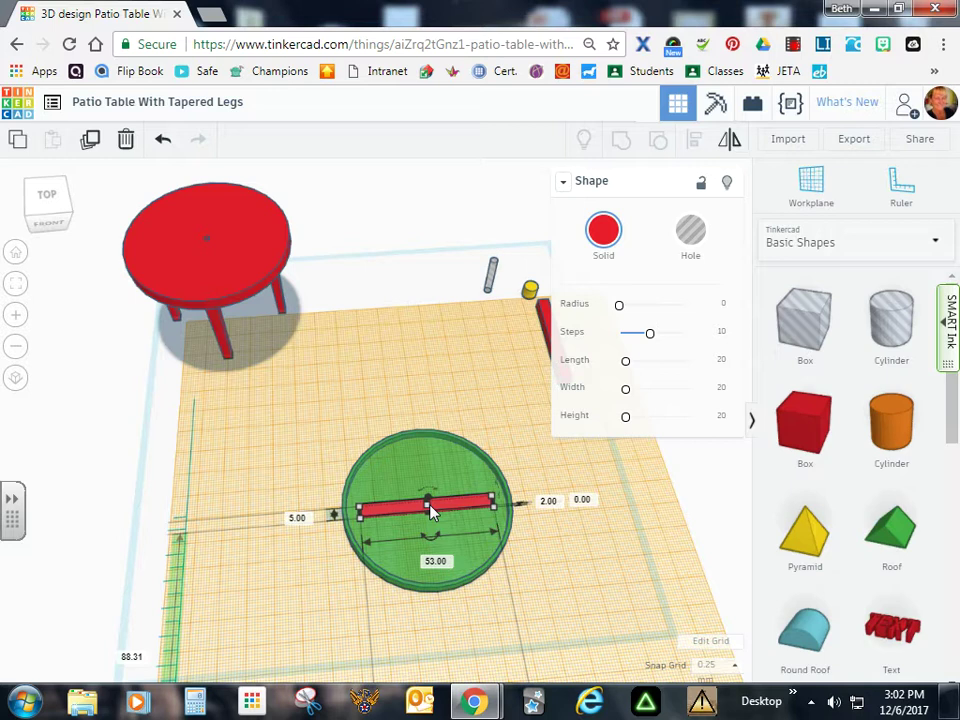
left_click(432, 510)
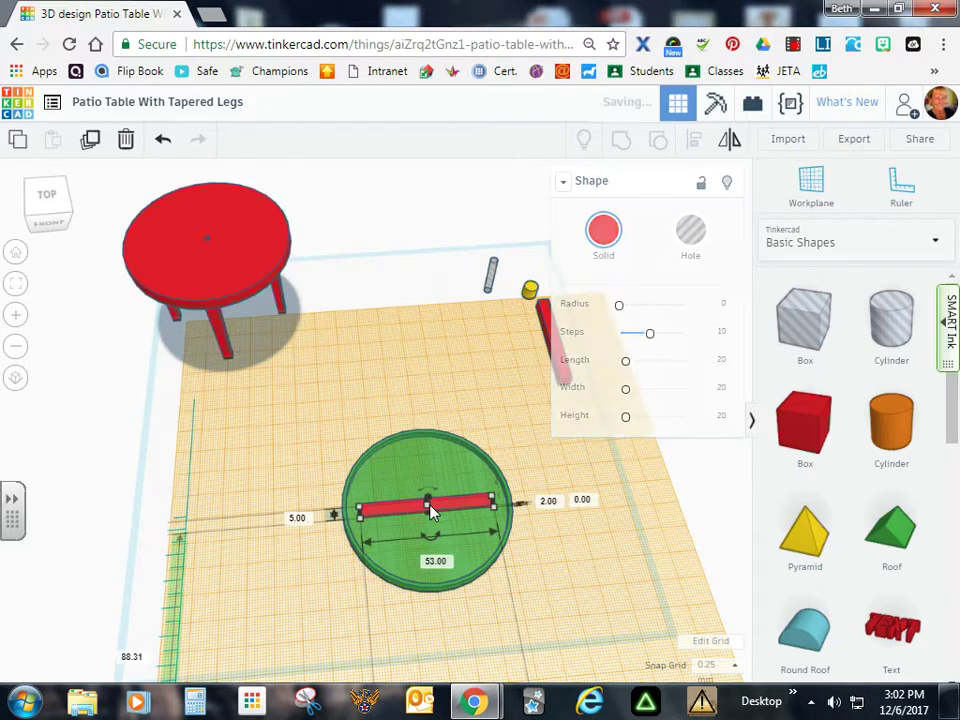
left_click_drag(430, 528, 556, 549)
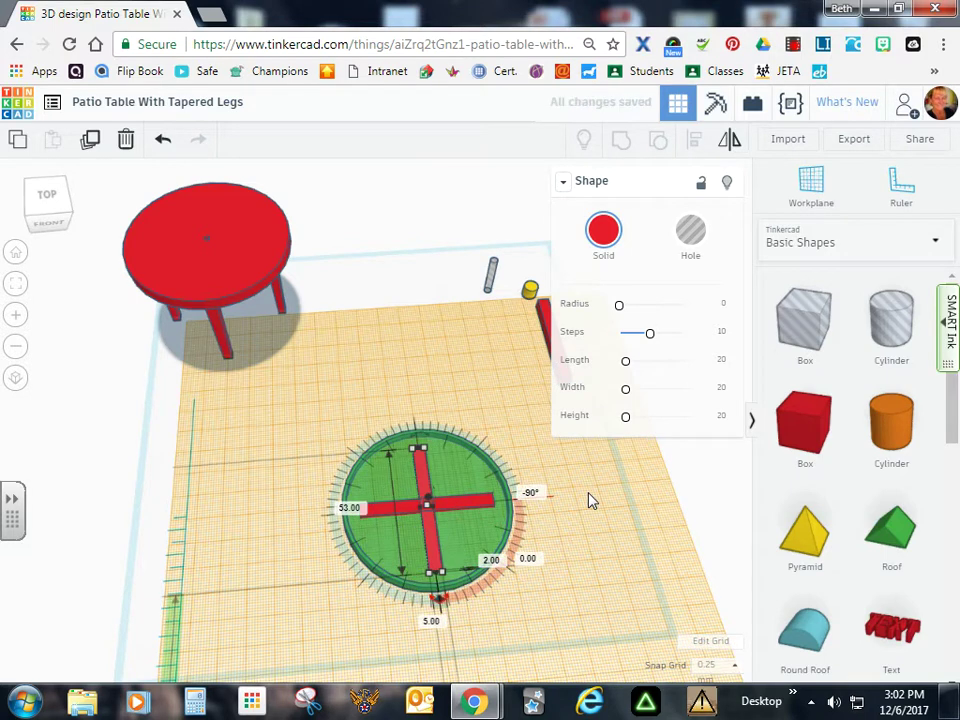
right_click_drag(566, 589, 516, 579)
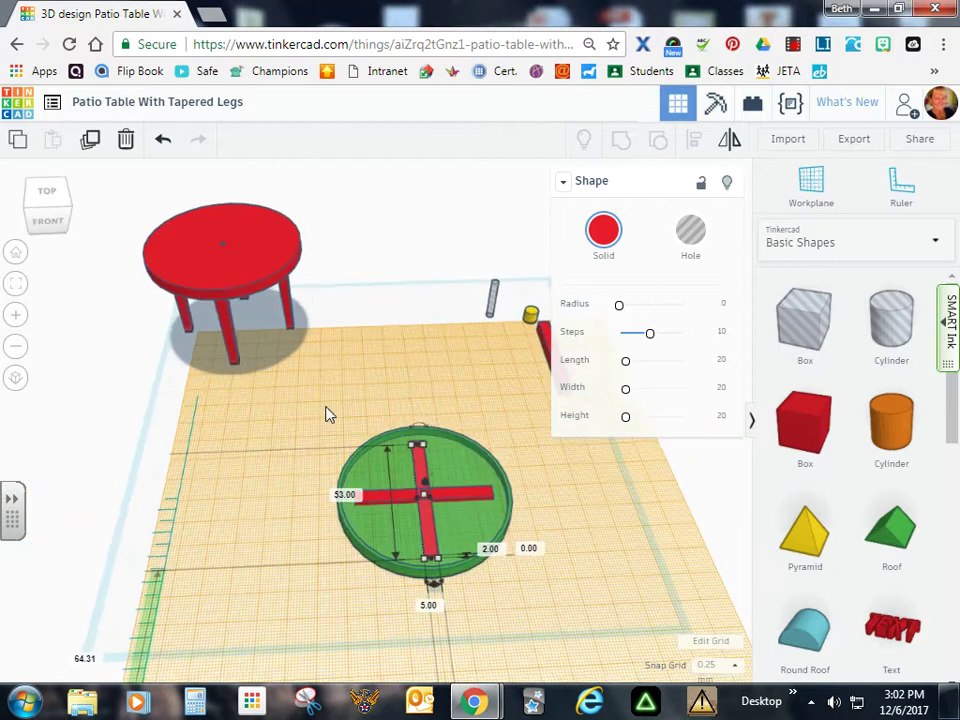
left_click_drag(324, 406, 505, 613)
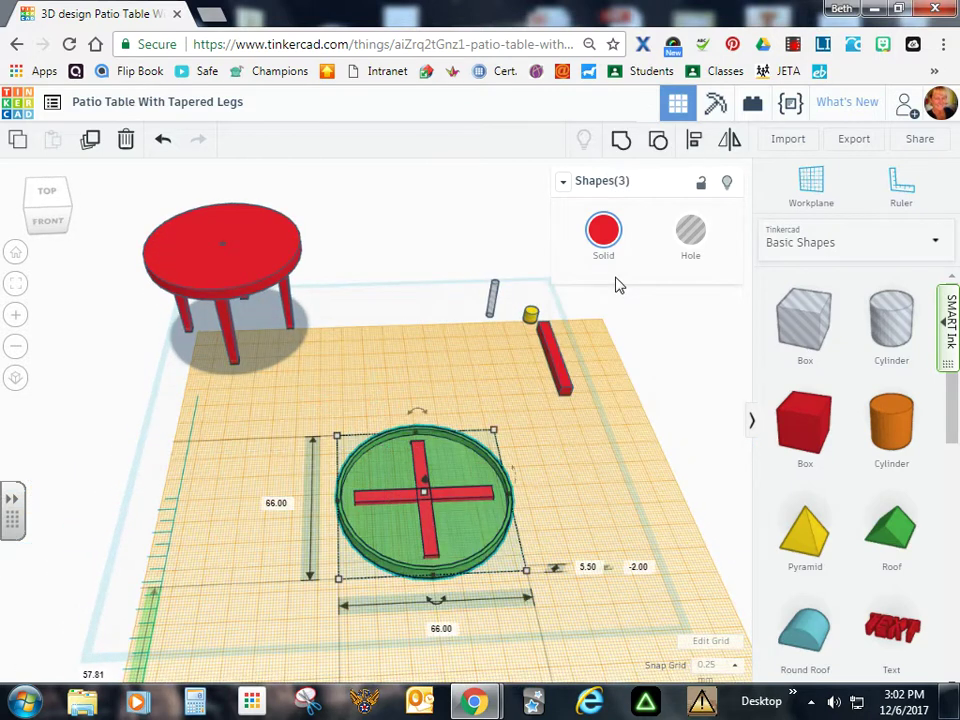
- Group the dish and both bars, then place a workplane on the tabletop's top surface
left_click(621, 145)
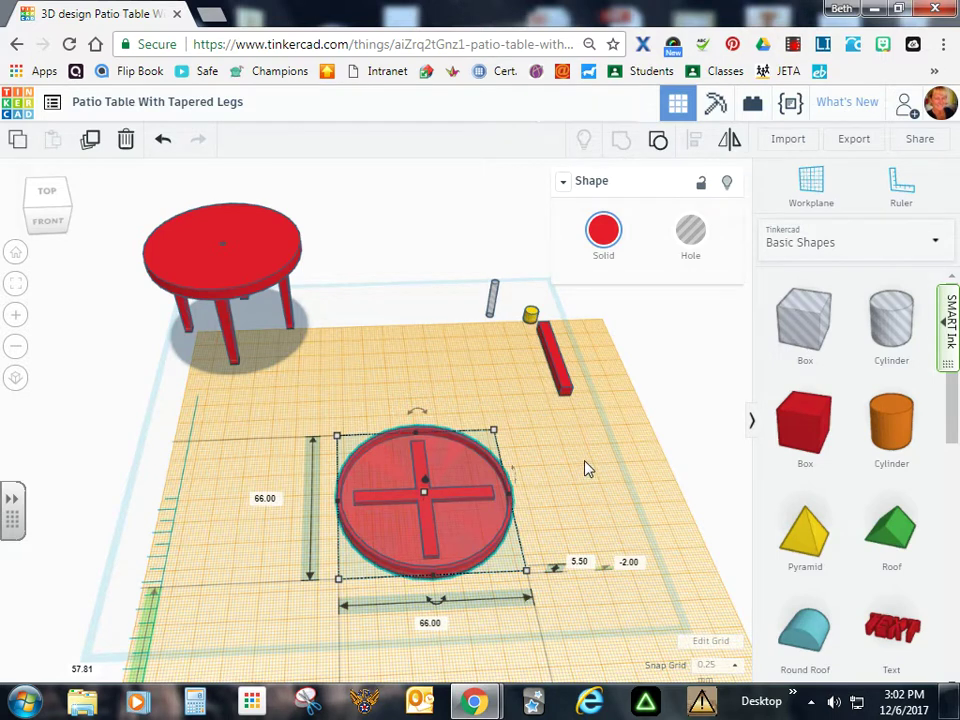
left_click(812, 181)
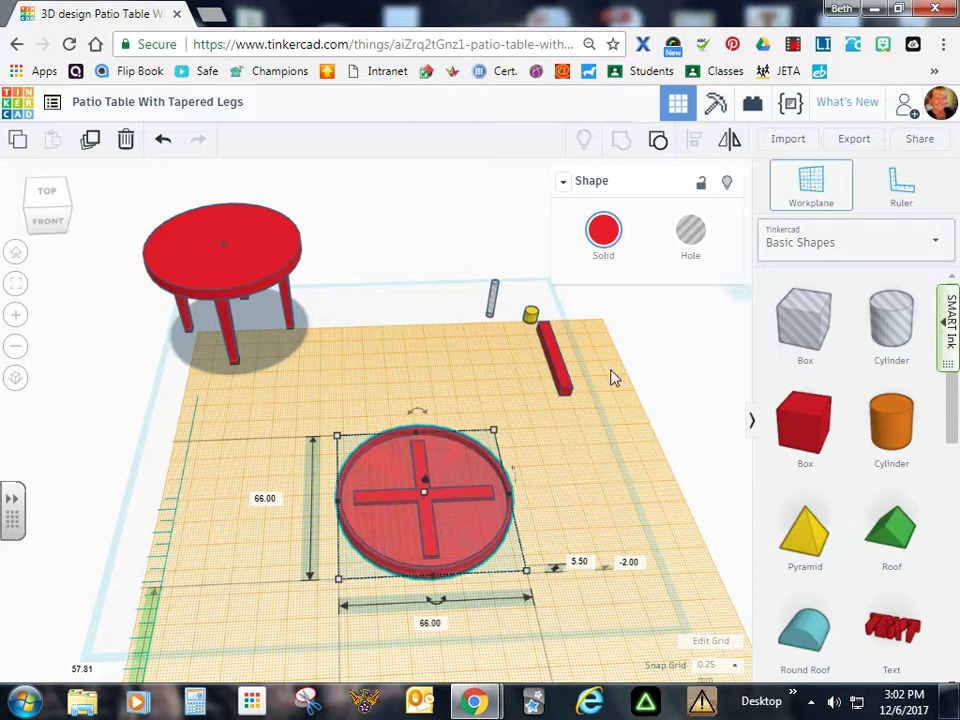
left_click(433, 500)
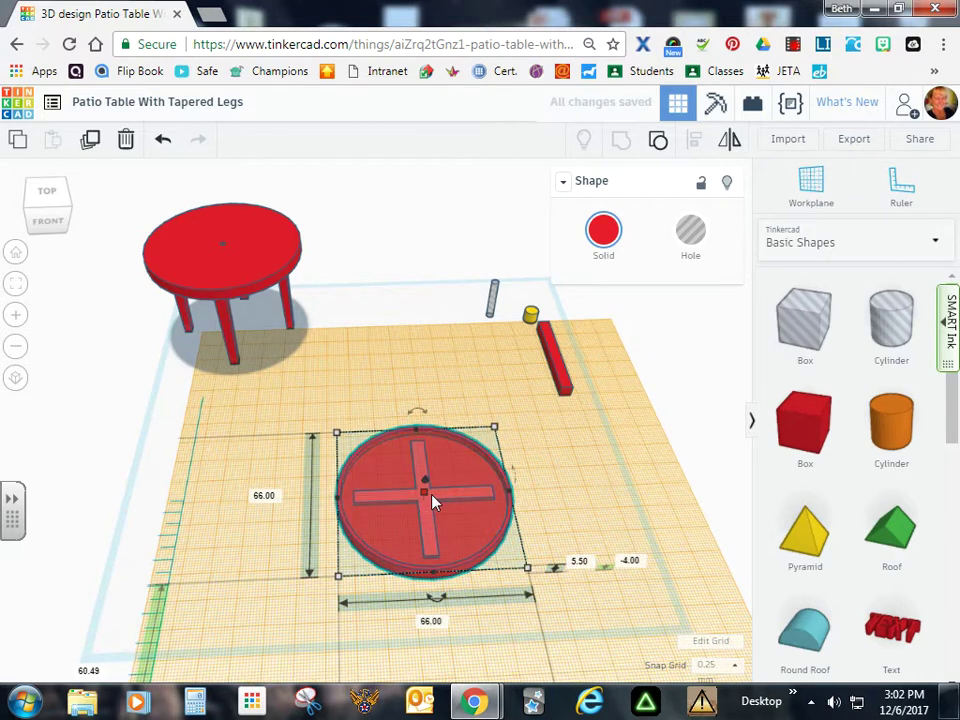
- Drop the 6 × 6 yellow cylinder to the workplane and nudge it to the tabletop centre
left_click(531, 317)
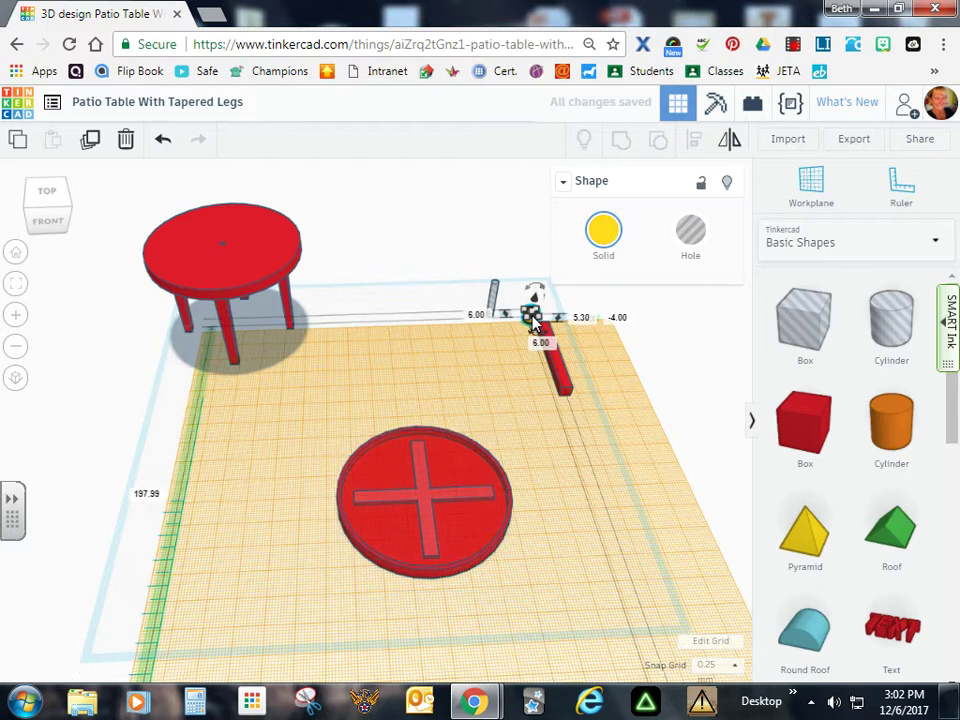
key("d")
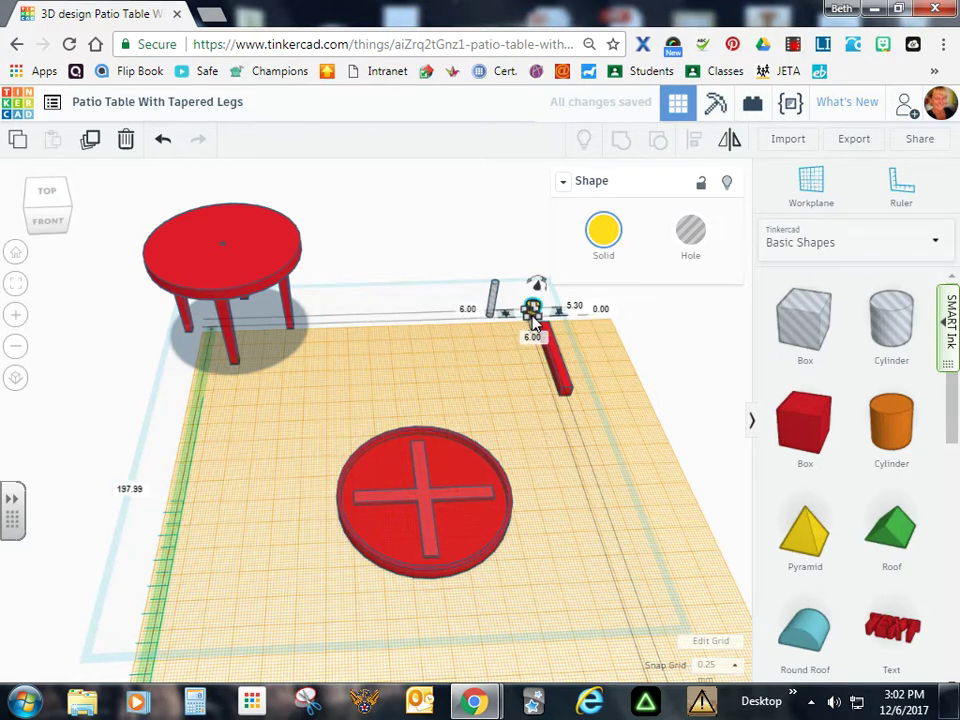
key("Down")
key("Down")
key("Down")
key("Down")
key("Down")
key("Down")
key("Down")
key("Down")
key("Down")
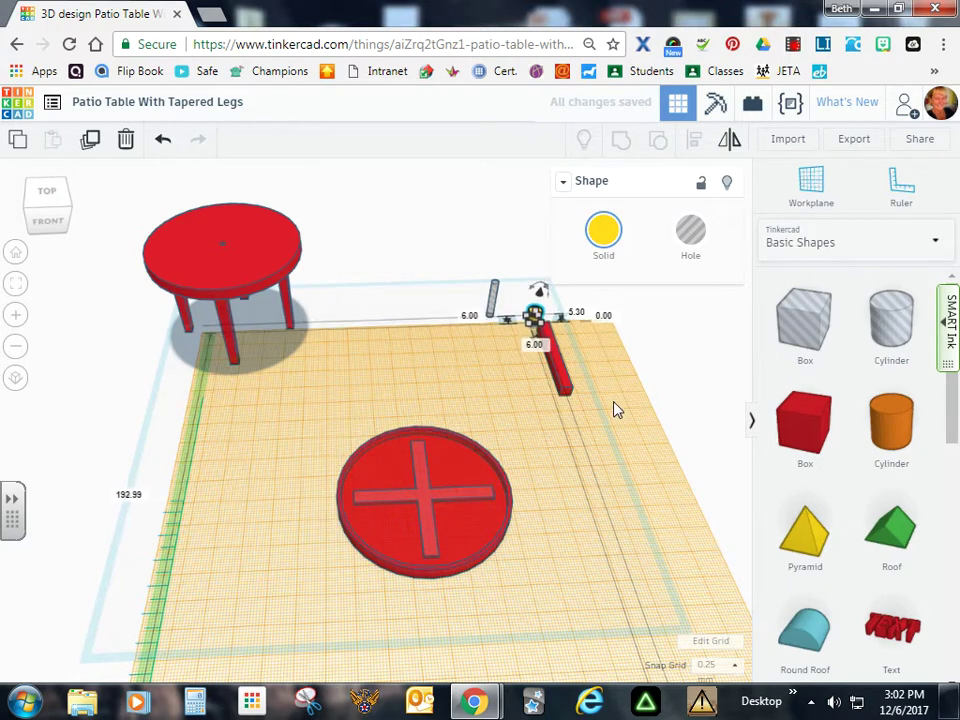
key("Left")
key("Left")
key("Left")
key("Left")
key("Left")
key("Left")
key("Left")
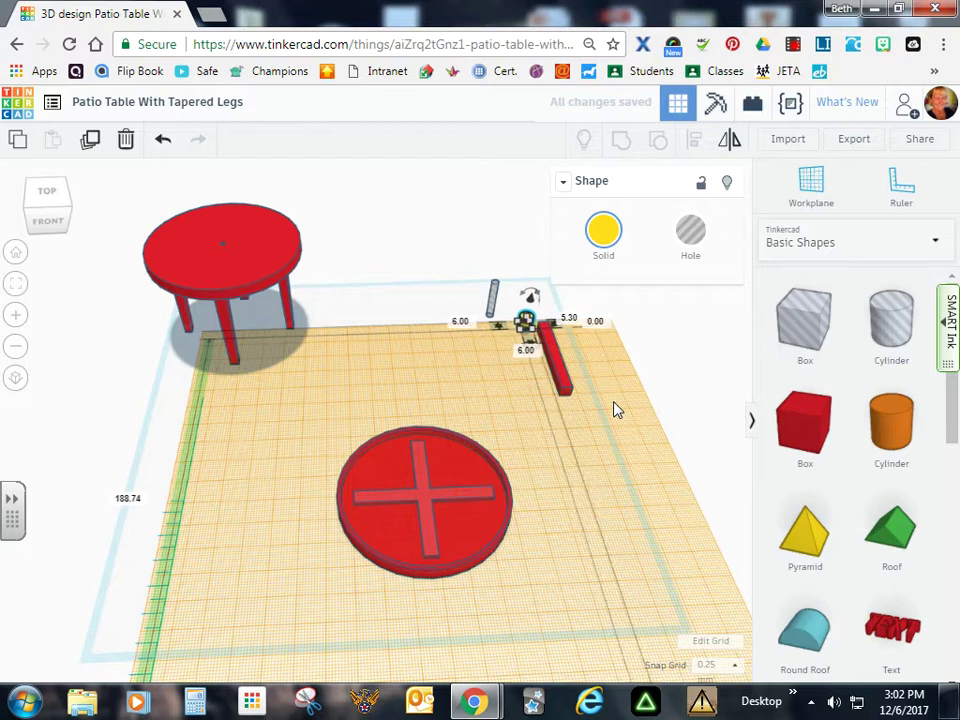
key("Left")
key("Left")
key("Left")
key("Left")
key("Left")
key("Left")
key("Left")
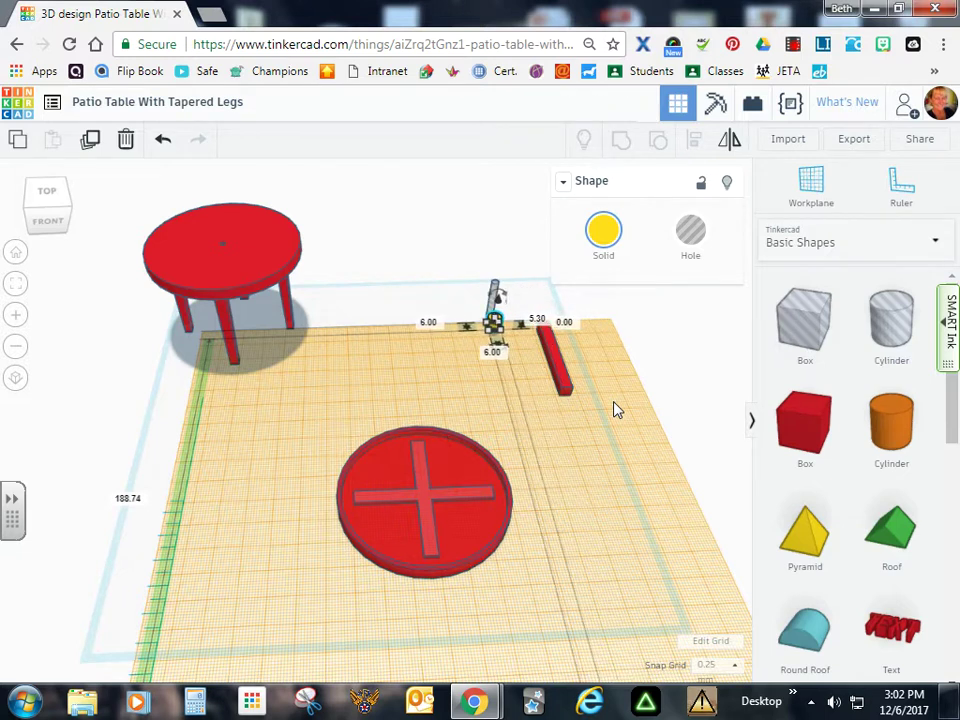
key("Left")
key("Left")
key("Left")
key("Left")
key("Left")
key("Left")
key("Left")
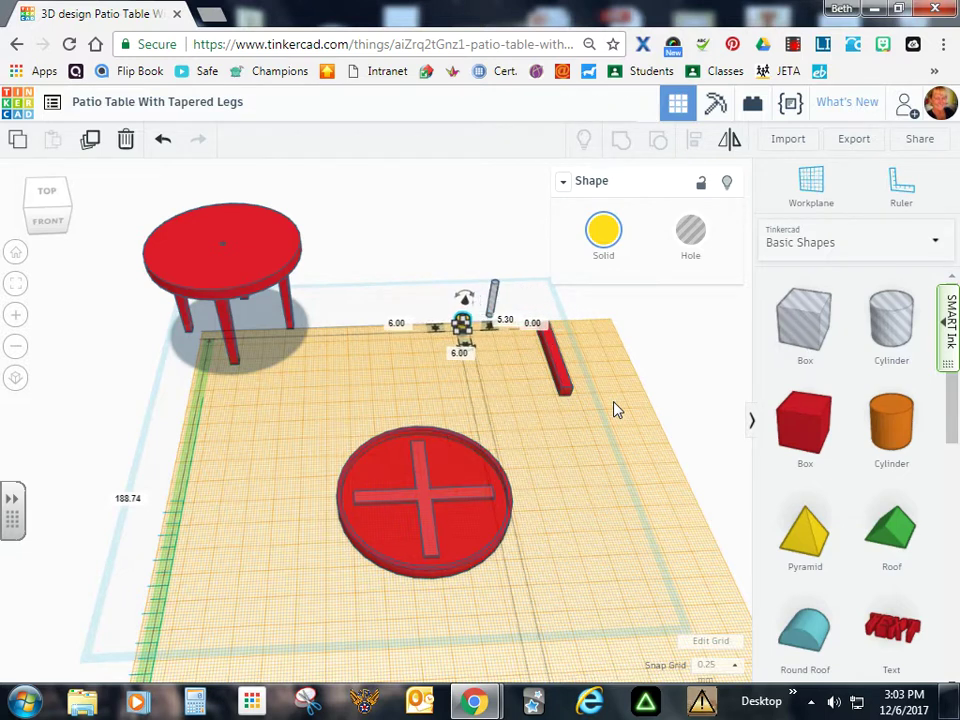
key("Left")
key("Left")
key("Left")
key("Left")
key("Left")
key("Left")
key("Left")
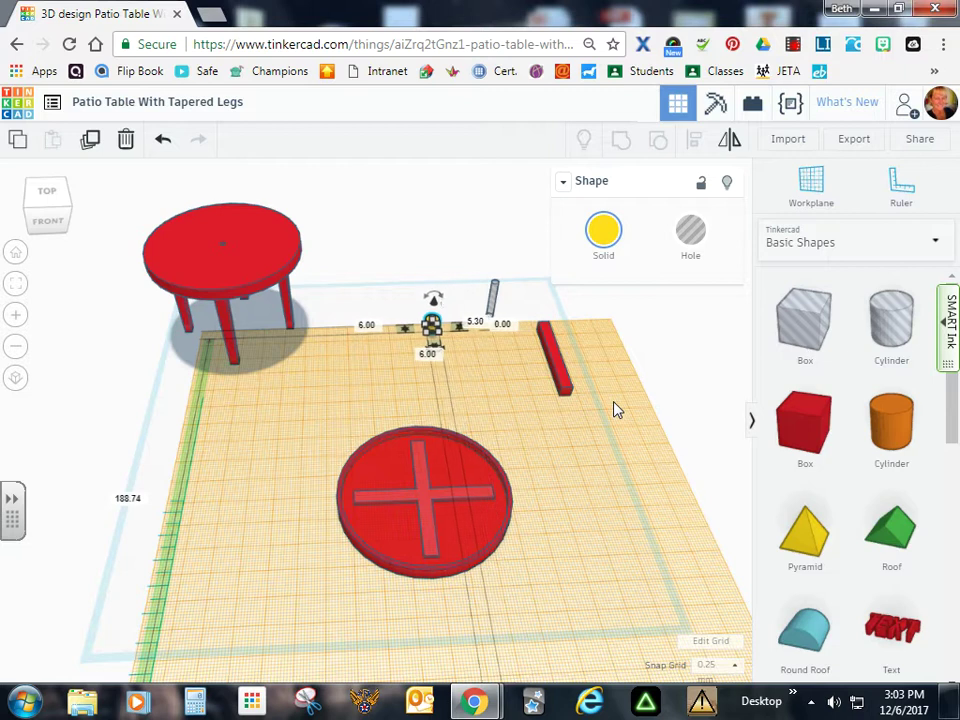
key("Left")
key("Left")
key("Left")
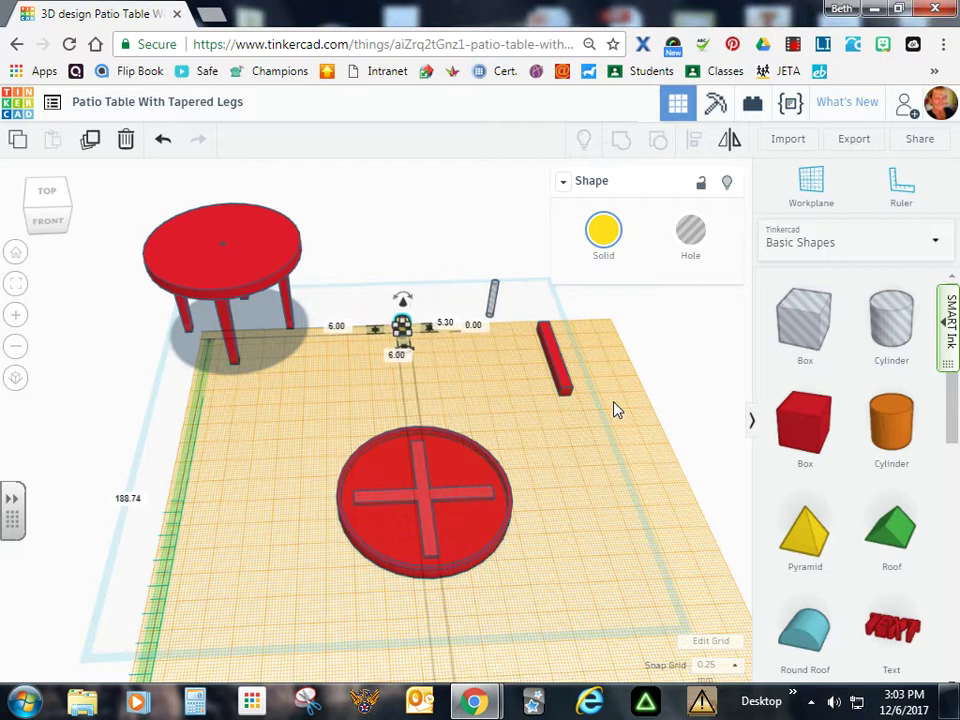
key("Down")
key("Down")
key("Down")
key("Down")
key("Down")
key("Down")
key("Down")
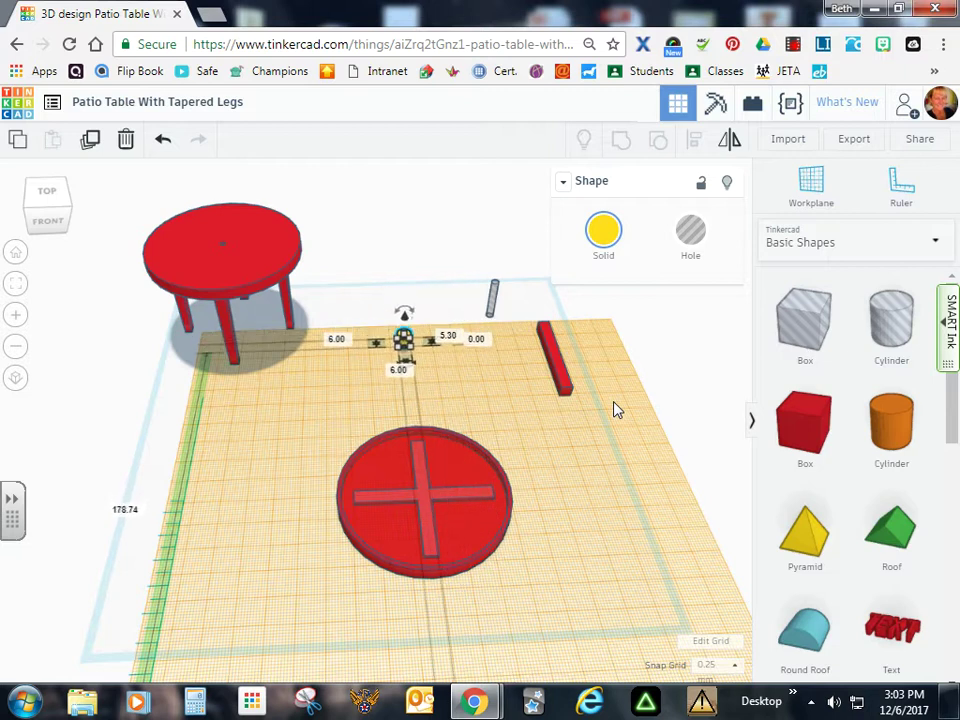
key("Down")
key("Down")
key("Down")
key("Down")
key("Down")
key("Down")
key("Down")
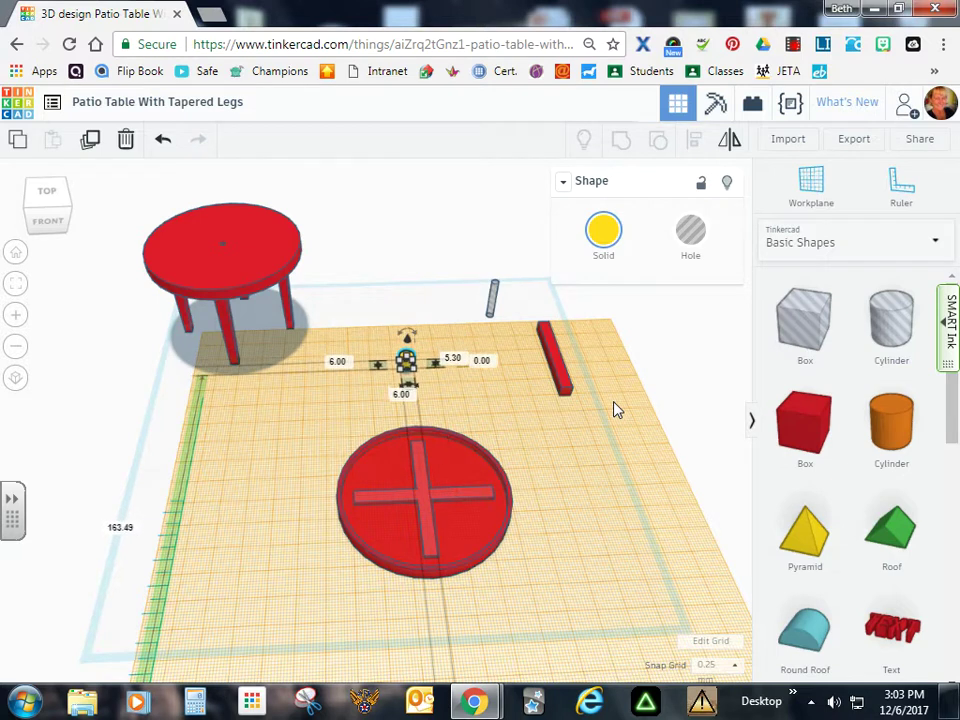
key("Down")
key("Down")
key("Down")
key("Down")
key("Down")
key("Down")
key("Down")
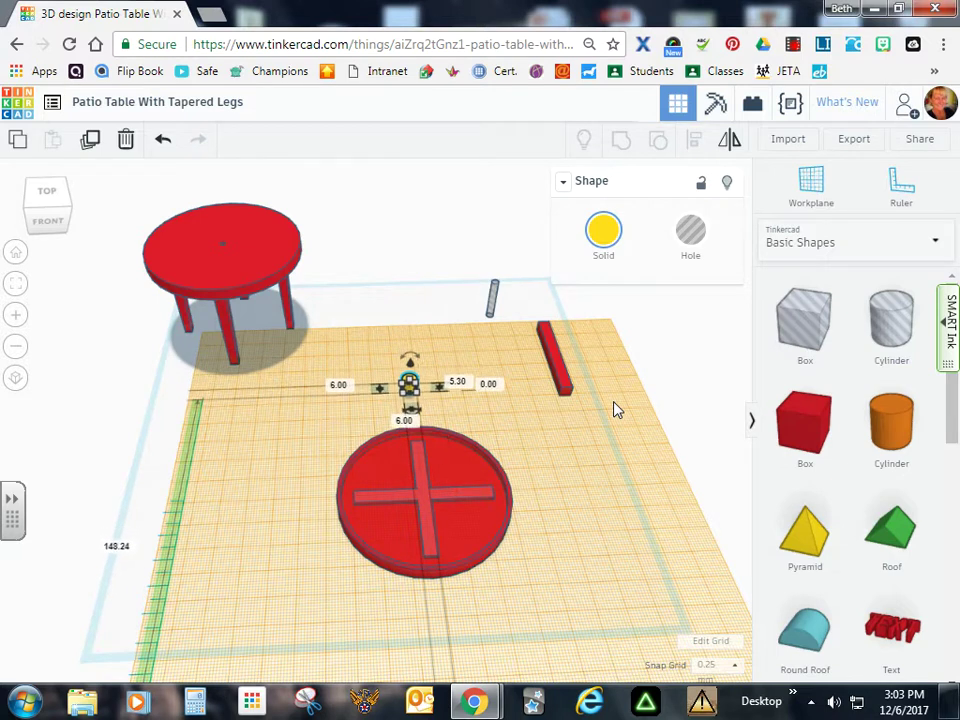
key("Down")
key("Down")
key("Down")
key("Down")
key("Down")
key("Down")
key("Down")
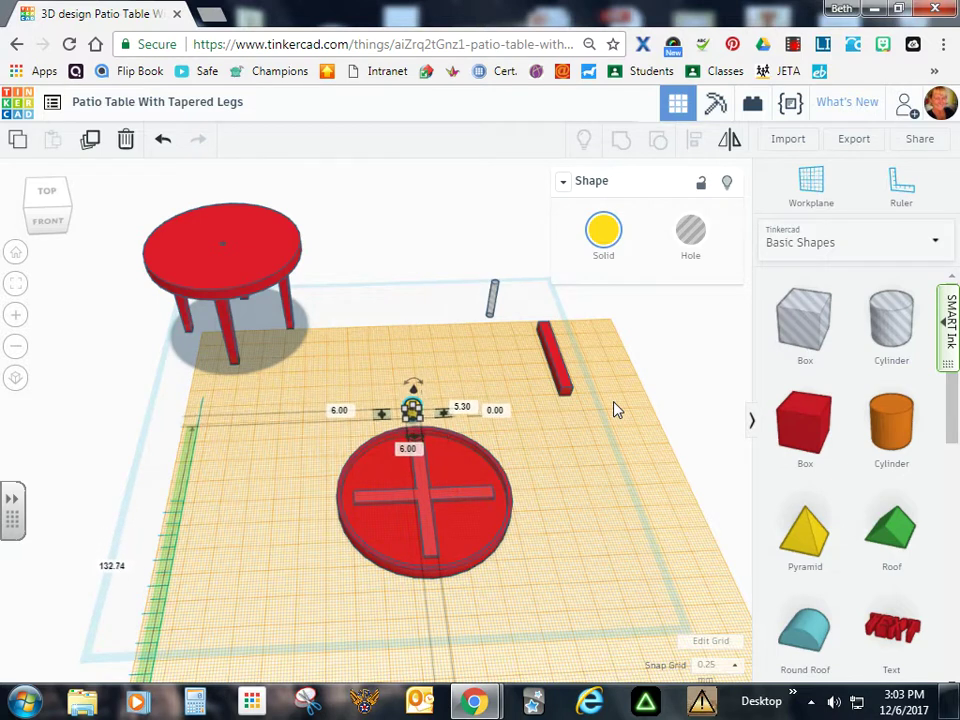
key("Down")
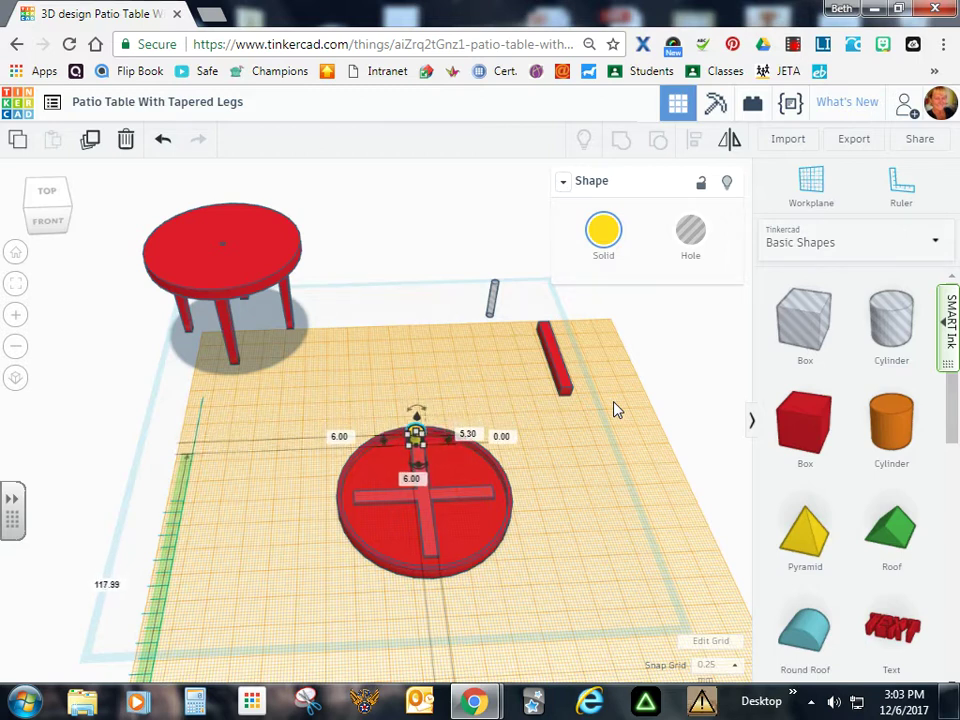
key("Down")
key("Down")
key("Down")
key("Down")
key("Down")
key("Down")
key("Down")
key("Down")
key("Down")
key("Down")
key("Down")
key("Down")
key("Down")
key("Down")
key("Down")
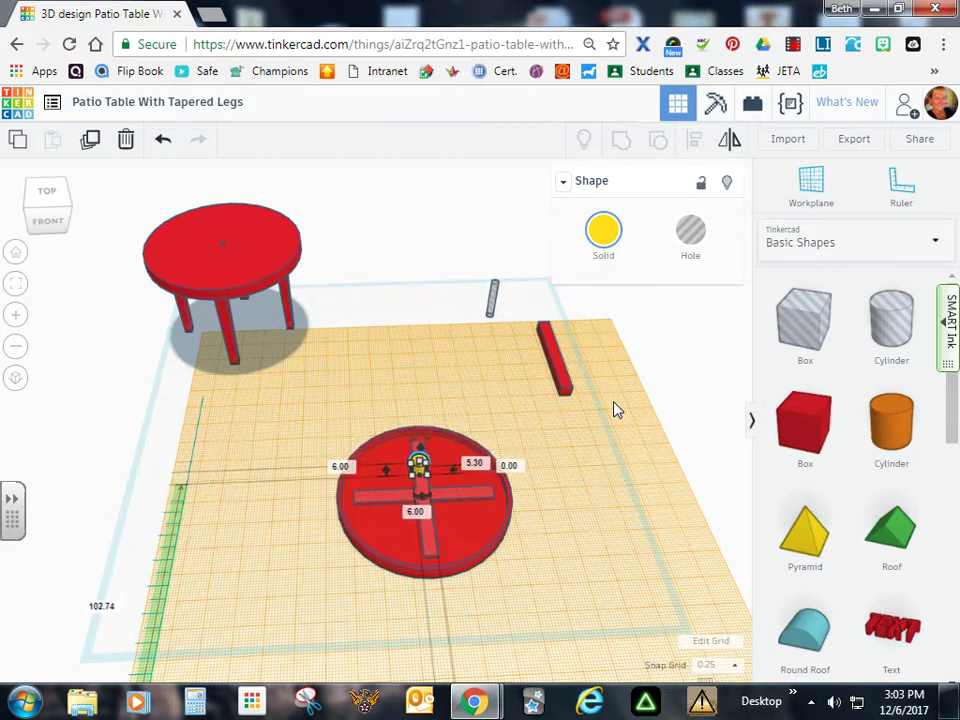
key("Down")
key("Down")
key("Down")
key("Down")
key("Down")
key("Down")
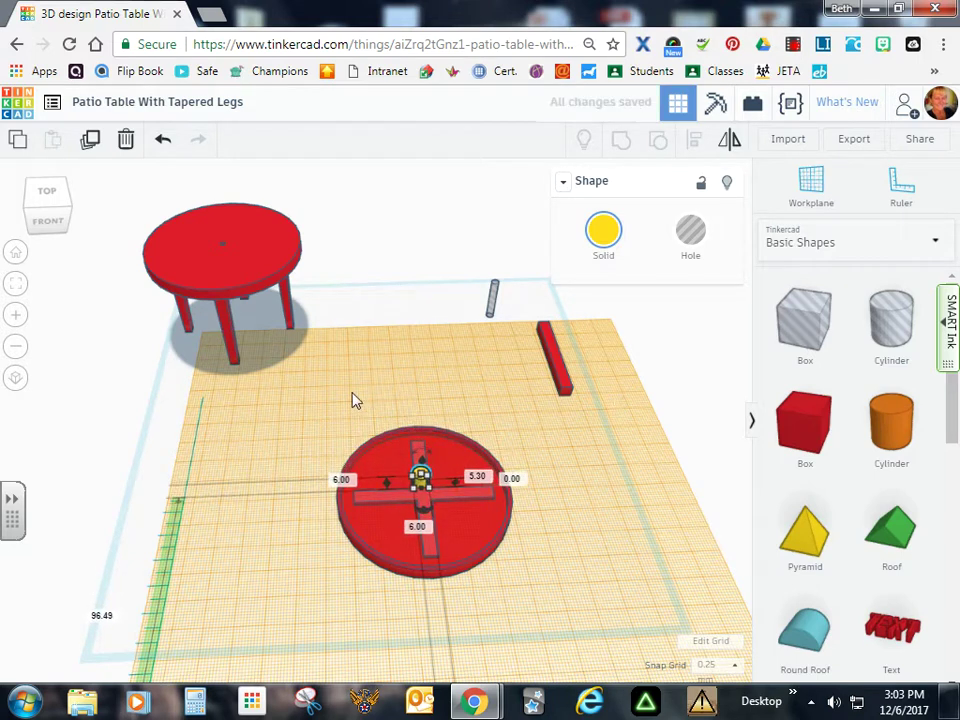
left_click_drag(352, 395, 463, 555)
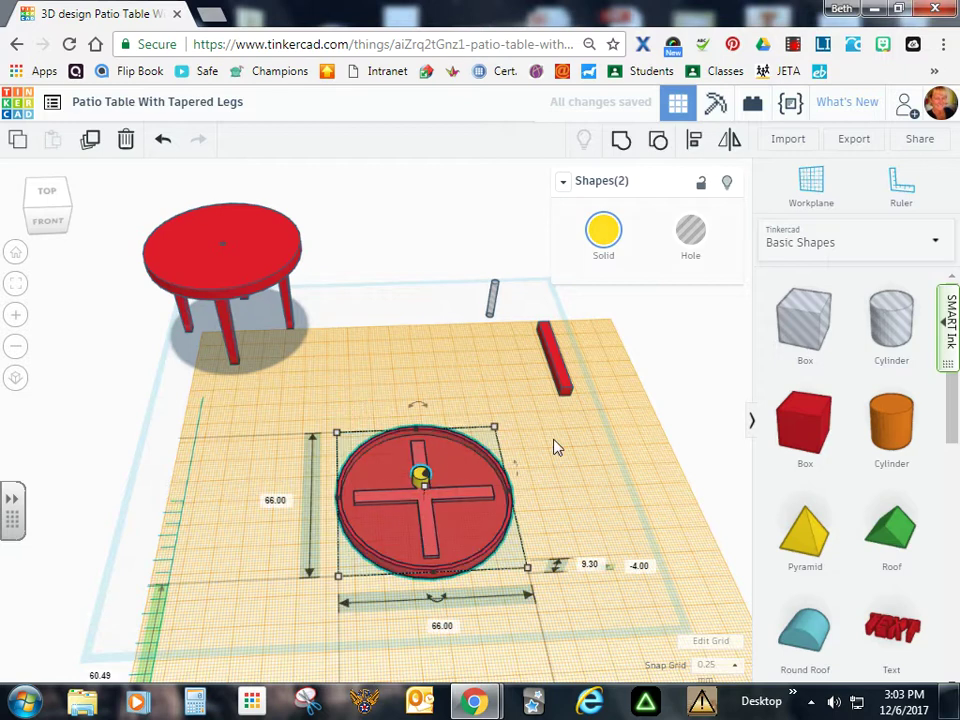
- Centre the hub cylinder on the tabletop front to back and side to side
left_click(700, 147)
left_click(438, 598)
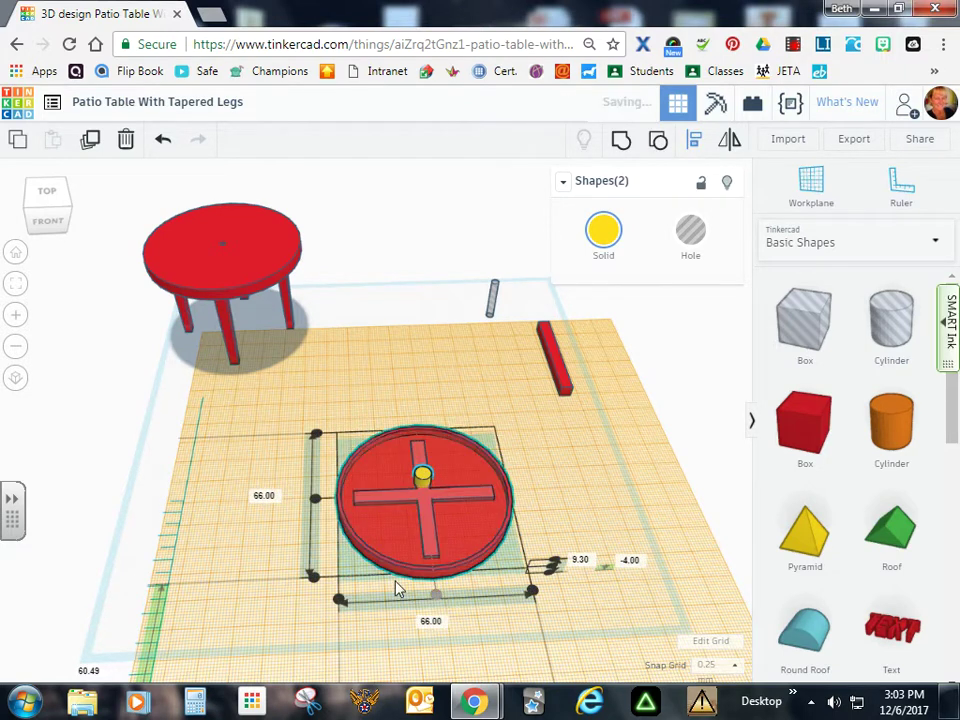
left_click(316, 504)
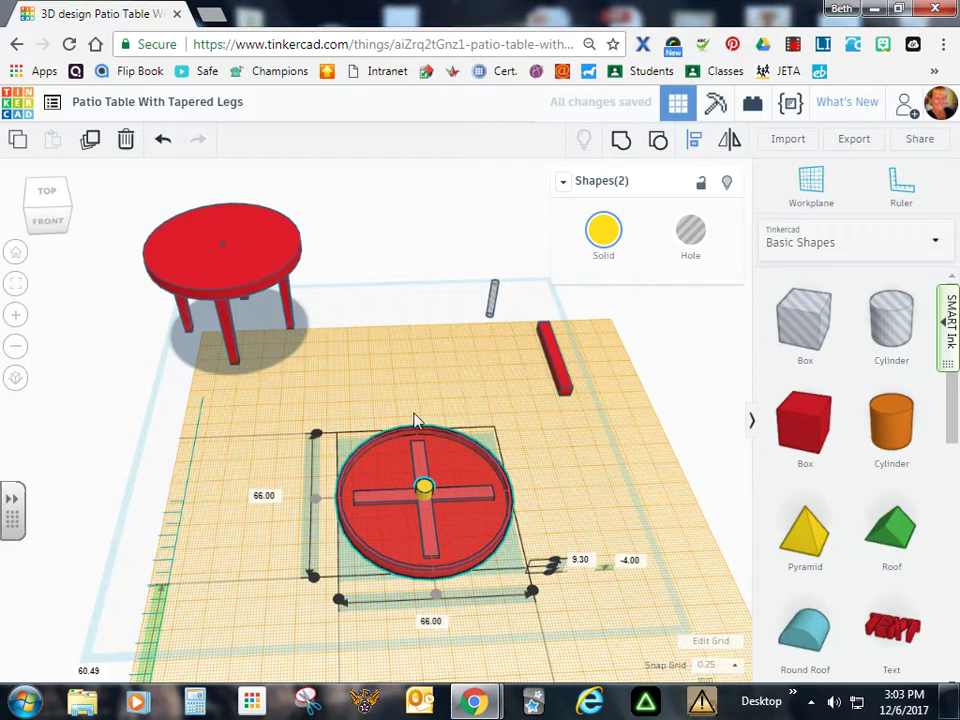
- Group the hub cylinder with the tabletop and colour the combined piece red
left_click_drag(321, 386, 506, 619)
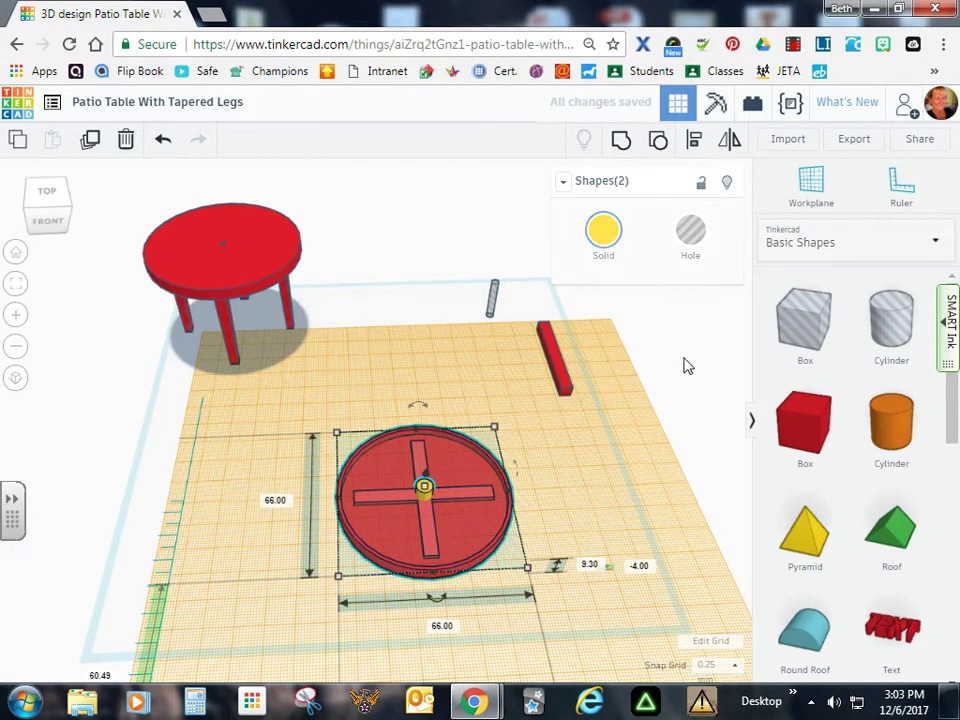
left_click(621, 143)
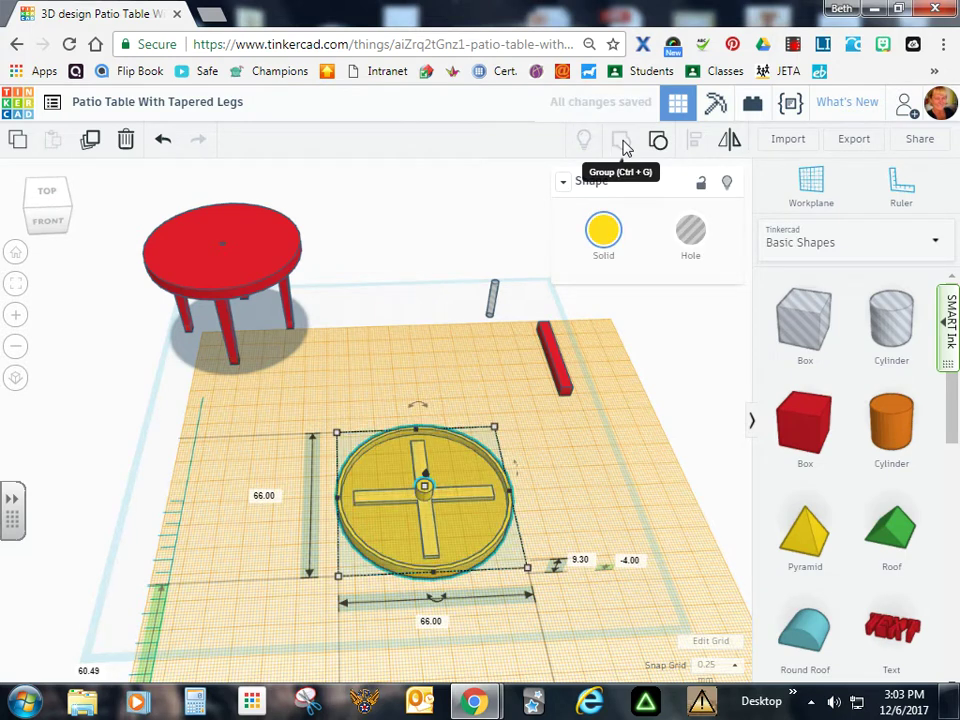
left_click(606, 240)
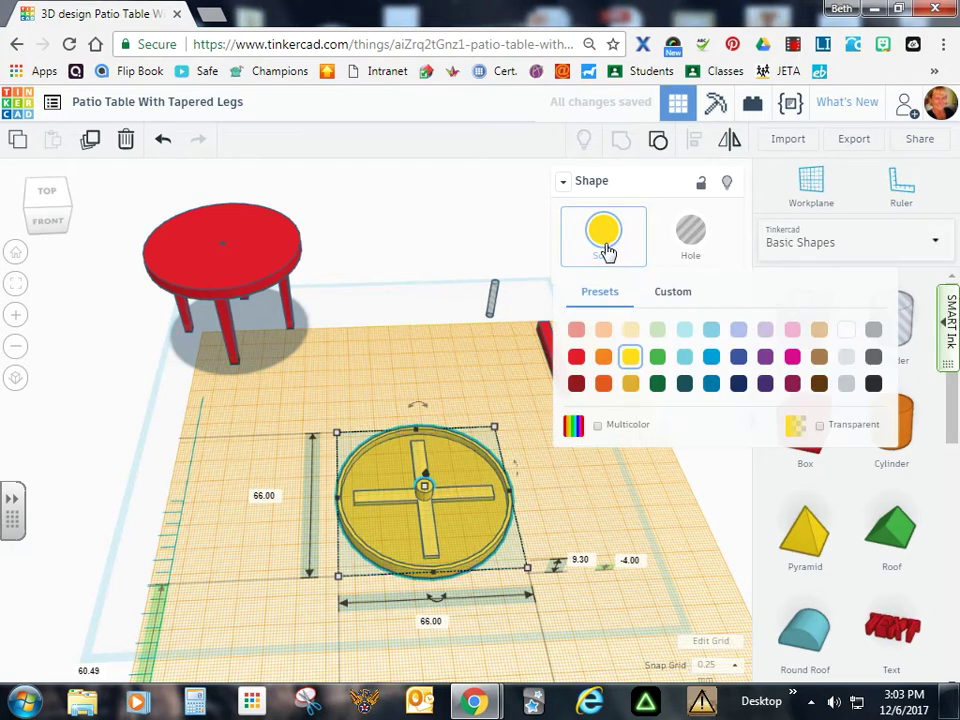
left_click(578, 358)
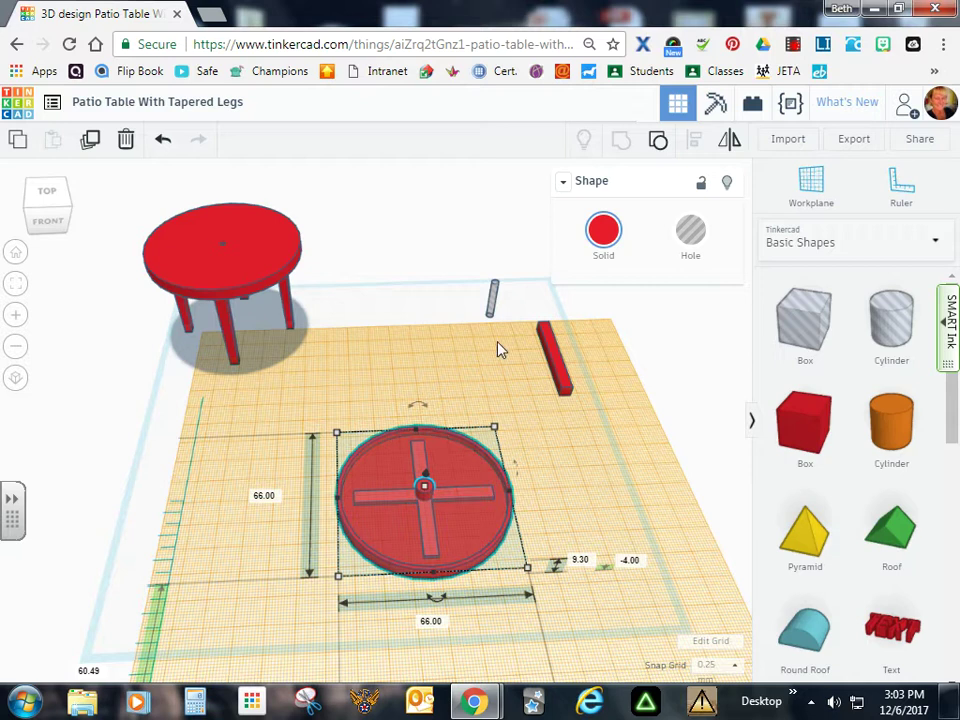
left_click(493, 302)
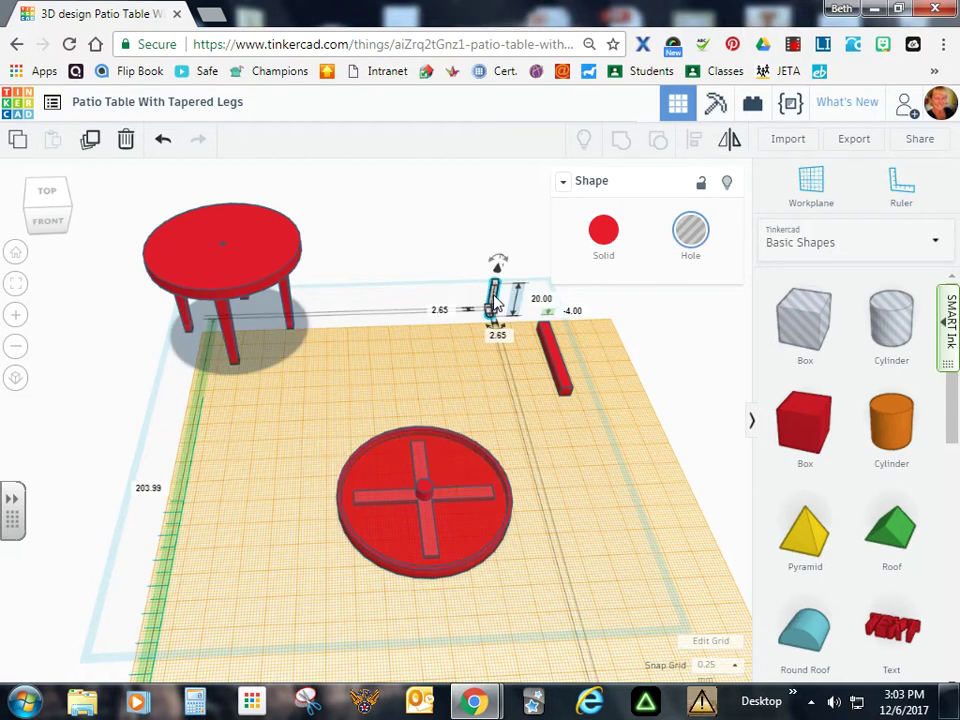
- Drop the 2.65 × 2.65 hole cylinder, move it onto the tabletop, and centre it in the hub
key("d")
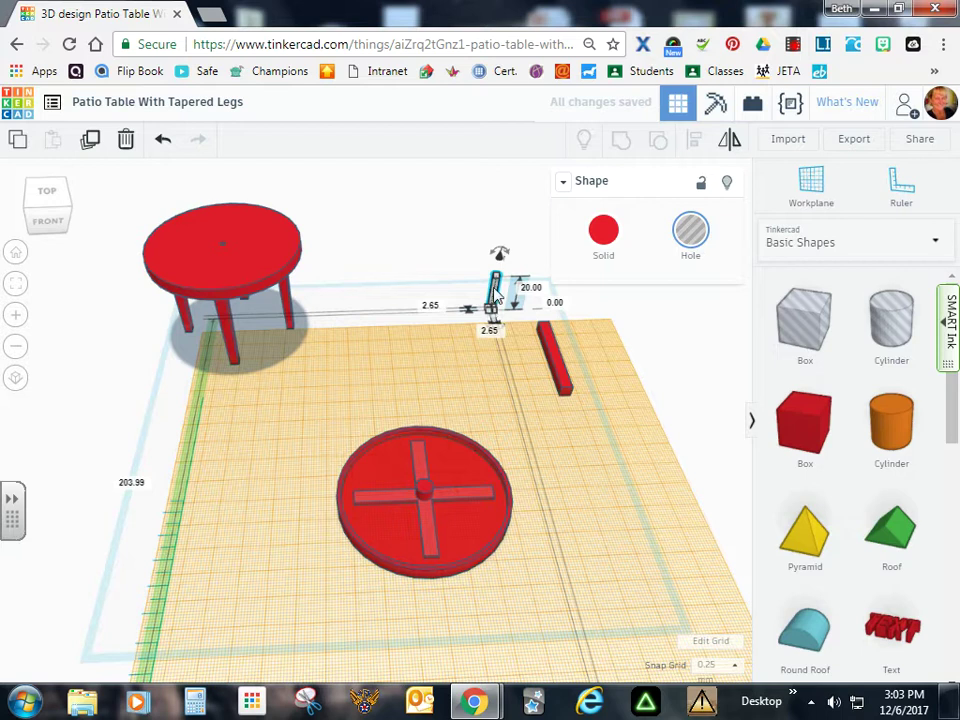
left_click_drag(496, 293, 425, 481)
left_click_drag(349, 405, 456, 516)
left_click(694, 140)
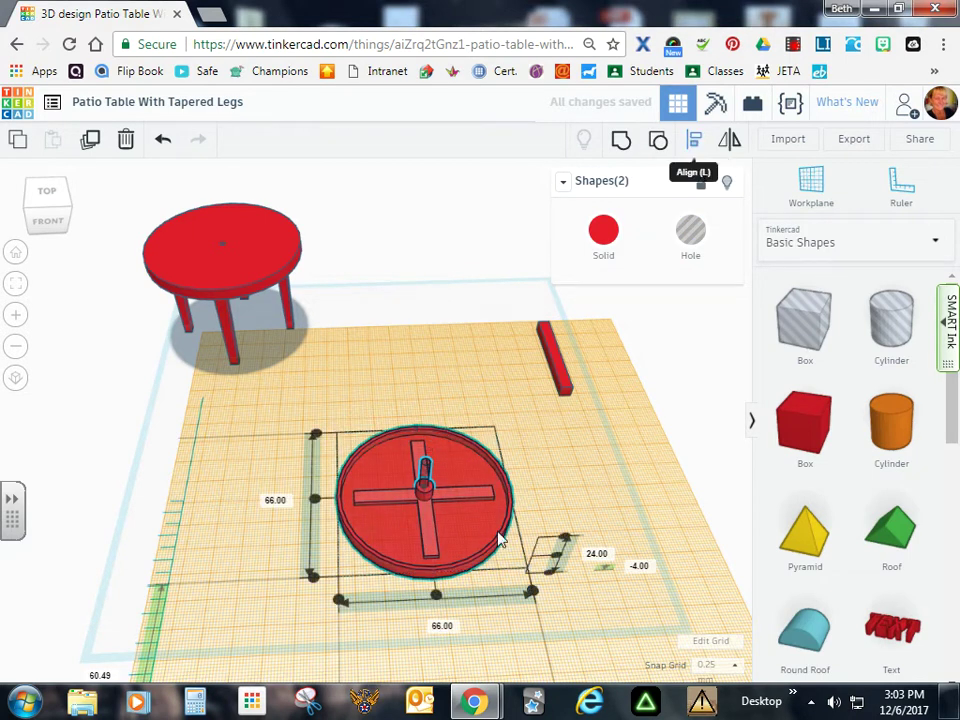
left_click(436, 598)
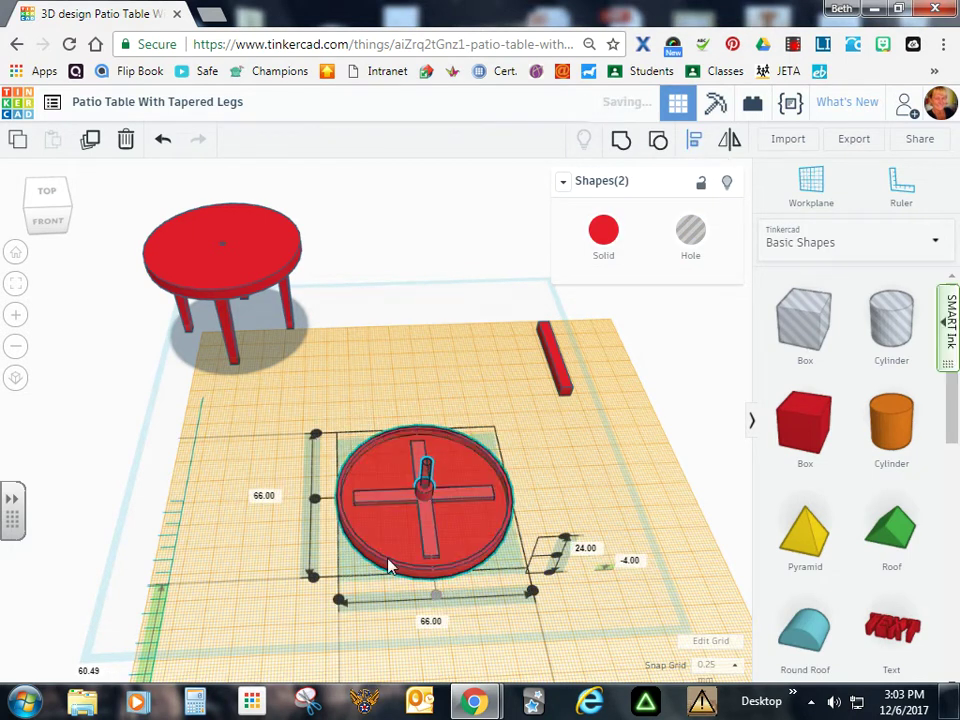
left_click(315, 500)
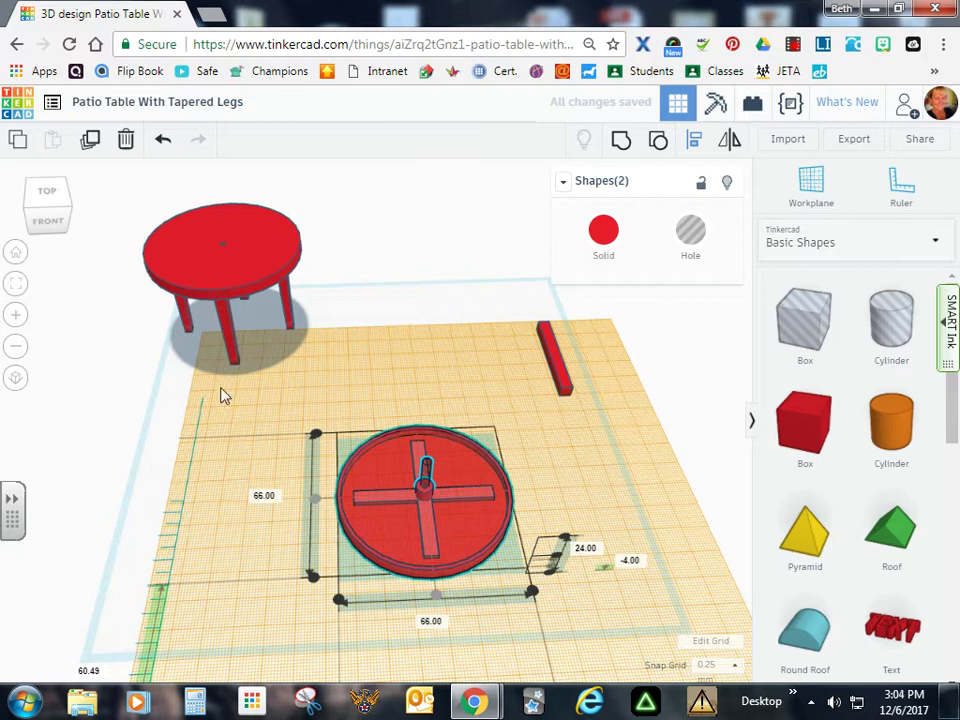
left_click(15, 285)
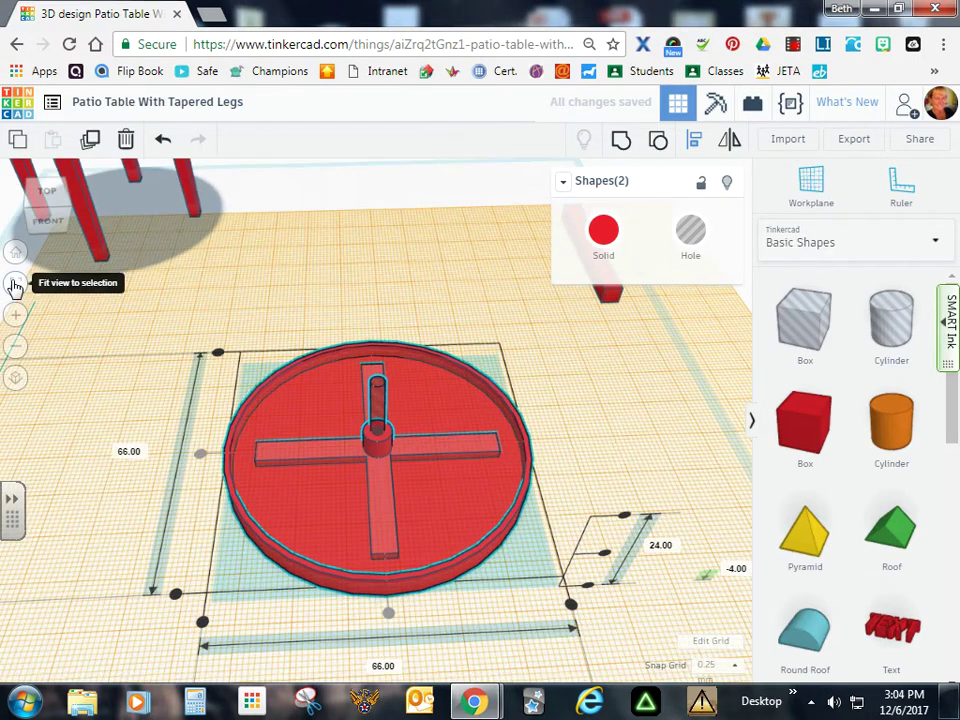
- From a side view, sink the hole cylinder to -16.25 elevation into the hub
scroll(617, 452, "up", 1)
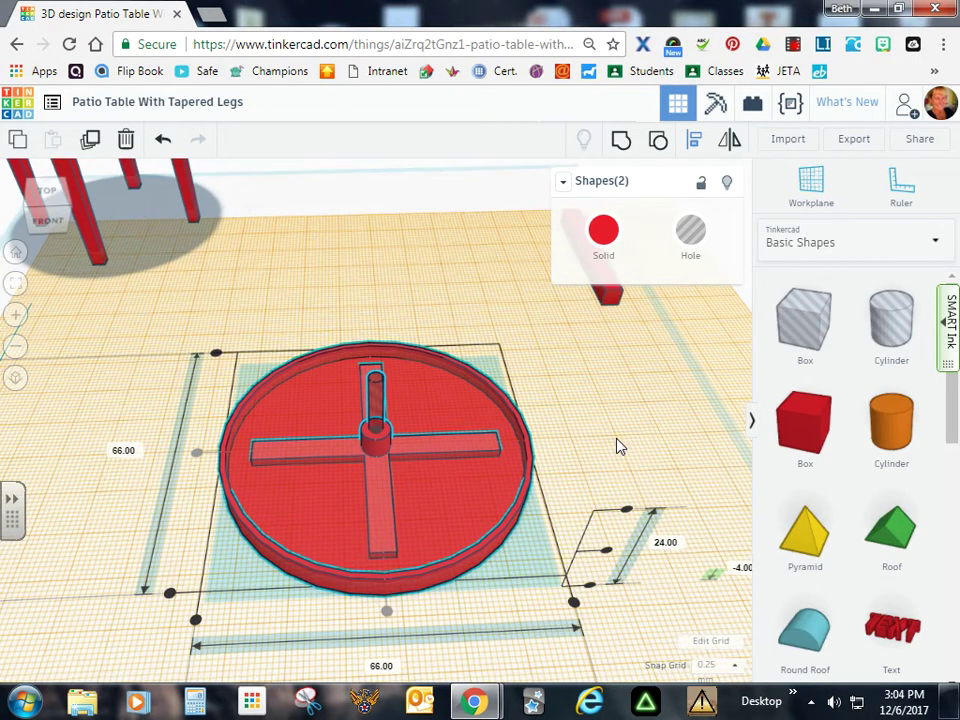
right_click_drag(626, 430, 630, 381)
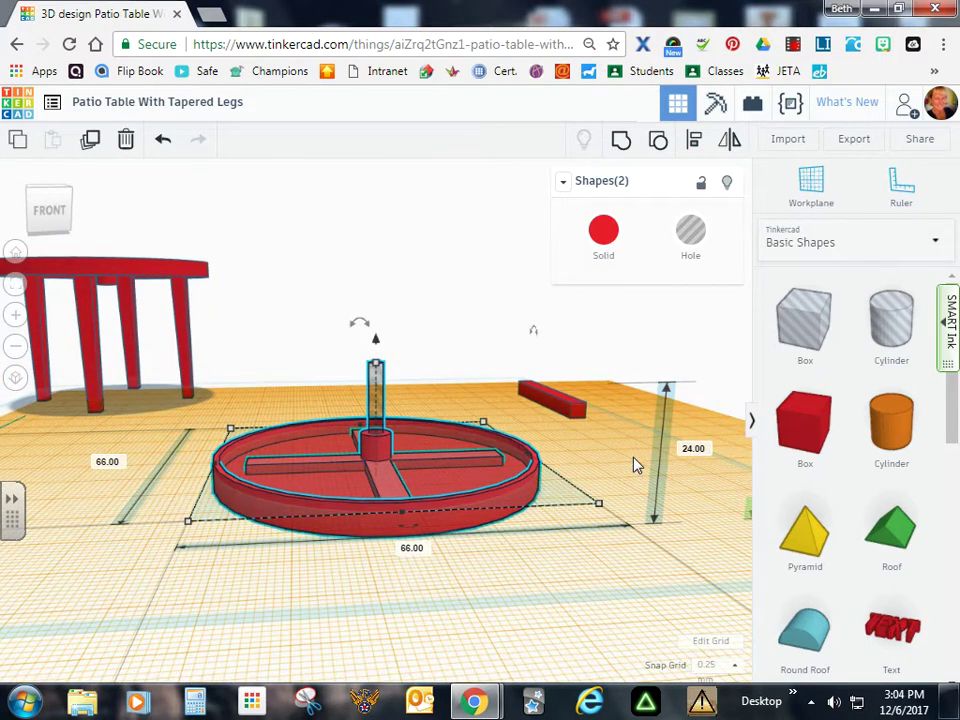
left_click(634, 464)
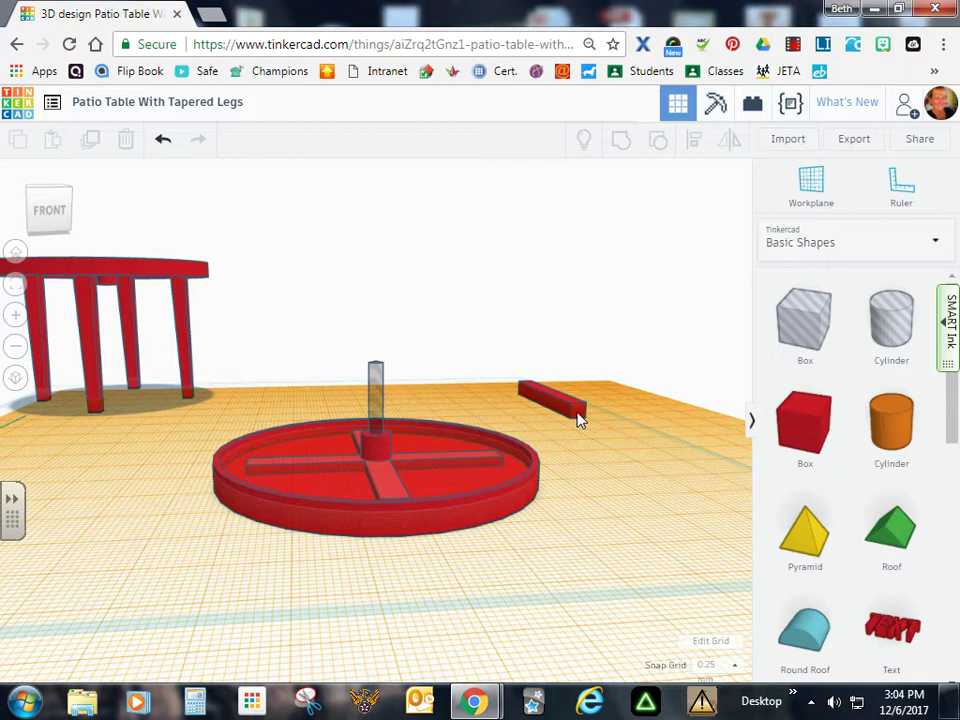
left_click(375, 387)
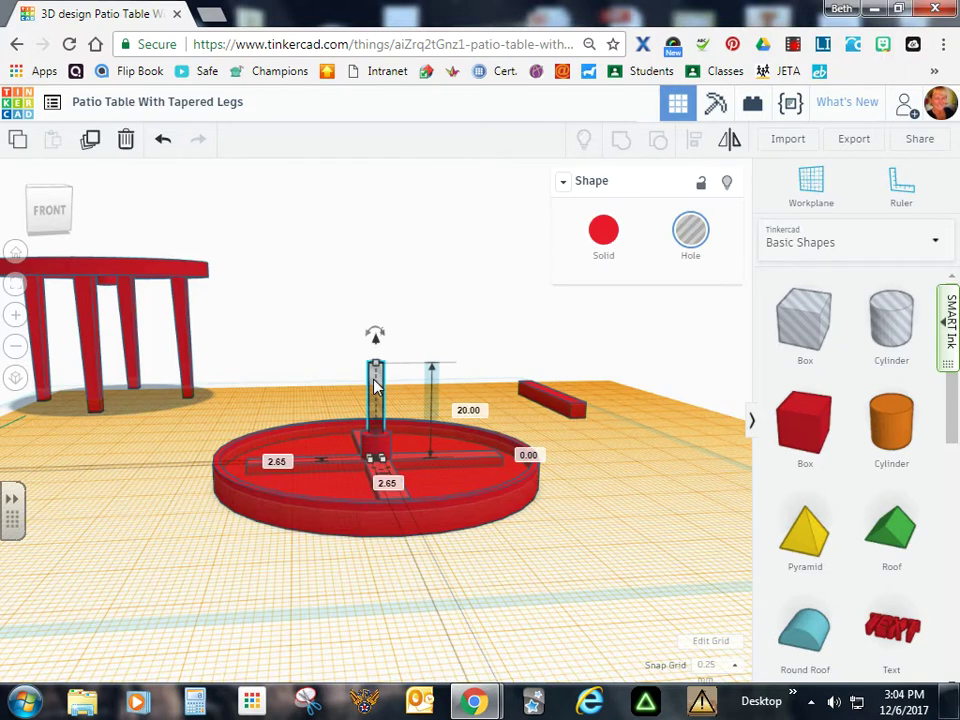
left_click_drag(375, 342, 371, 403)
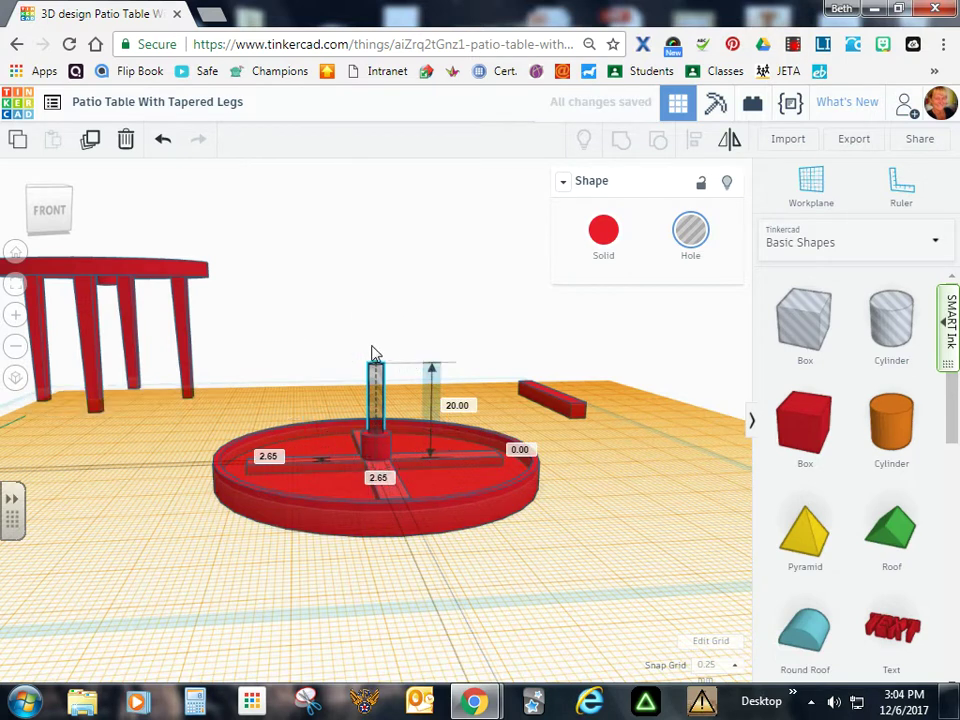
left_click_drag(373, 355, 381, 426)
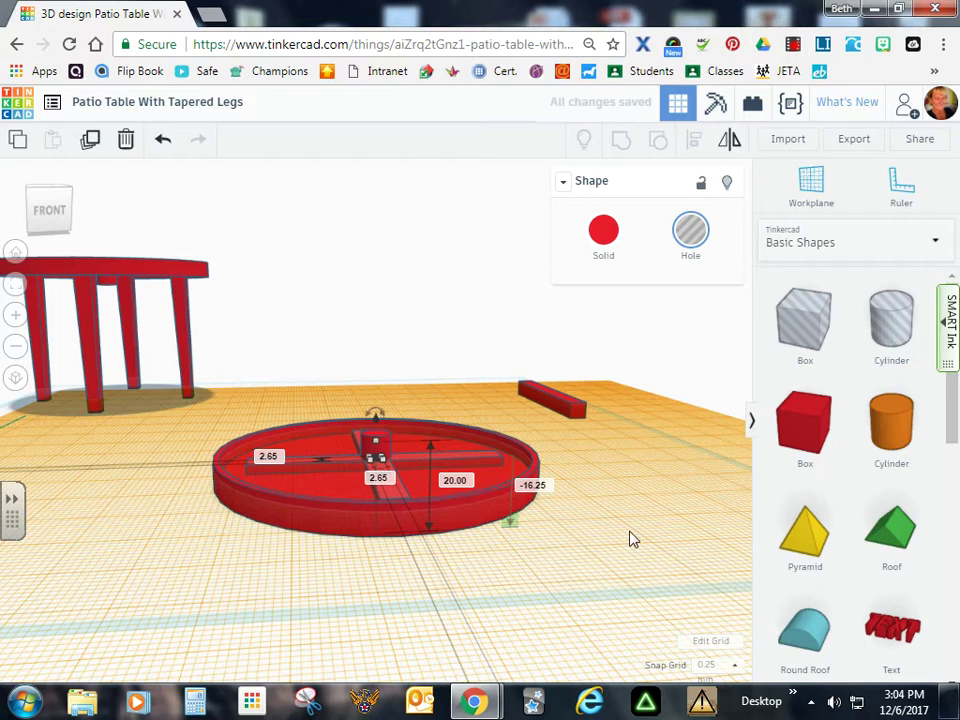
- Orbit below the workplane to check the hole passes through the tabletop's hub
right_click_drag(632, 538, 643, 514)
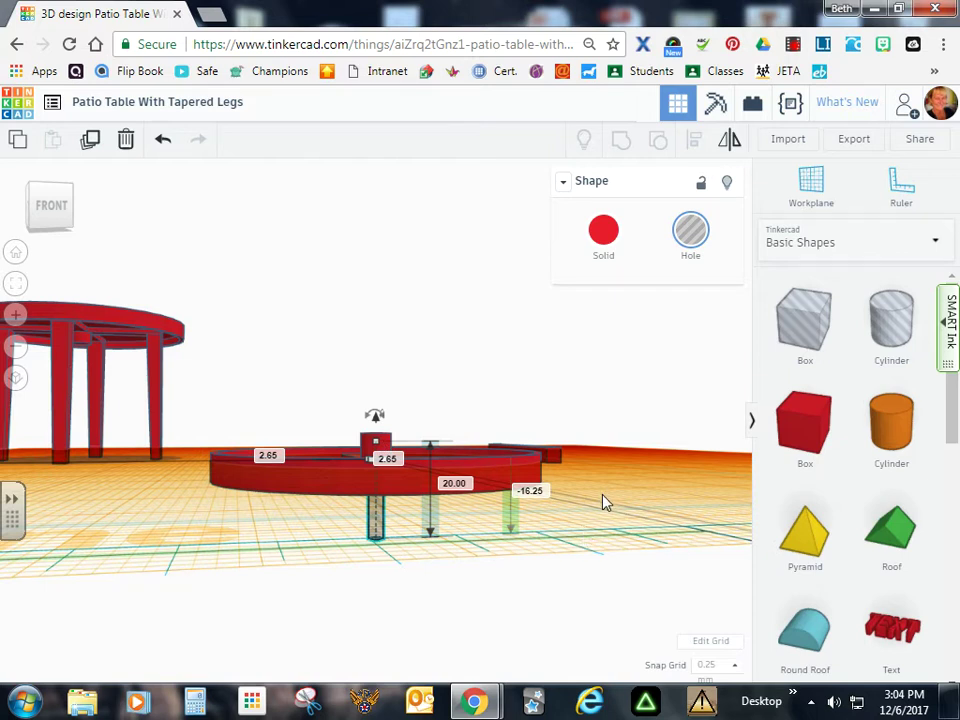
right_click_drag(604, 525, 658, 420)
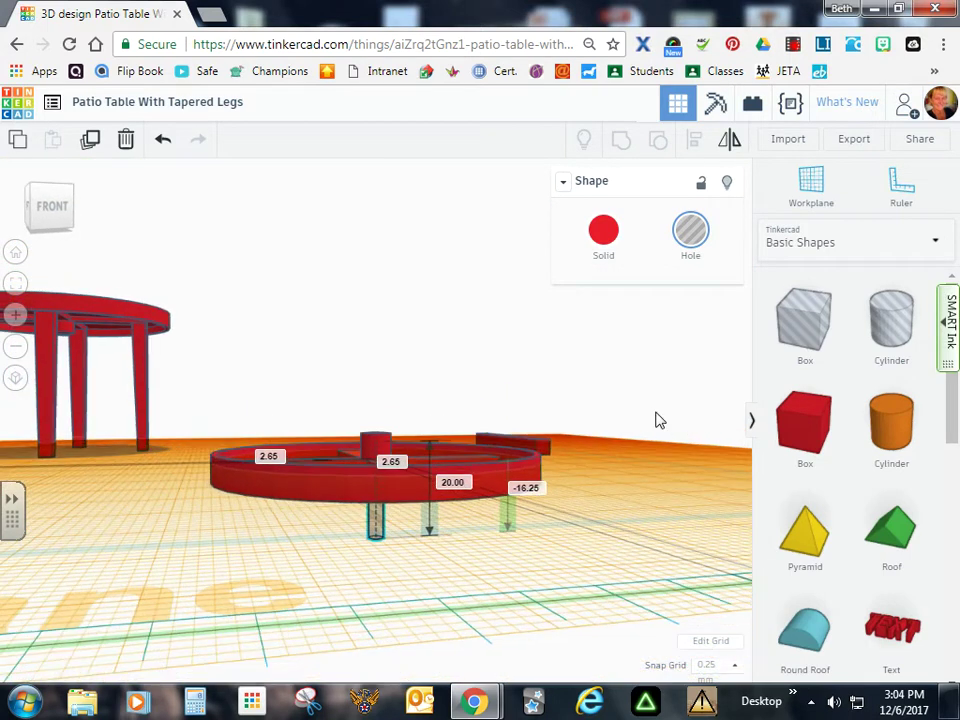
right_click_drag(681, 497, 658, 523)
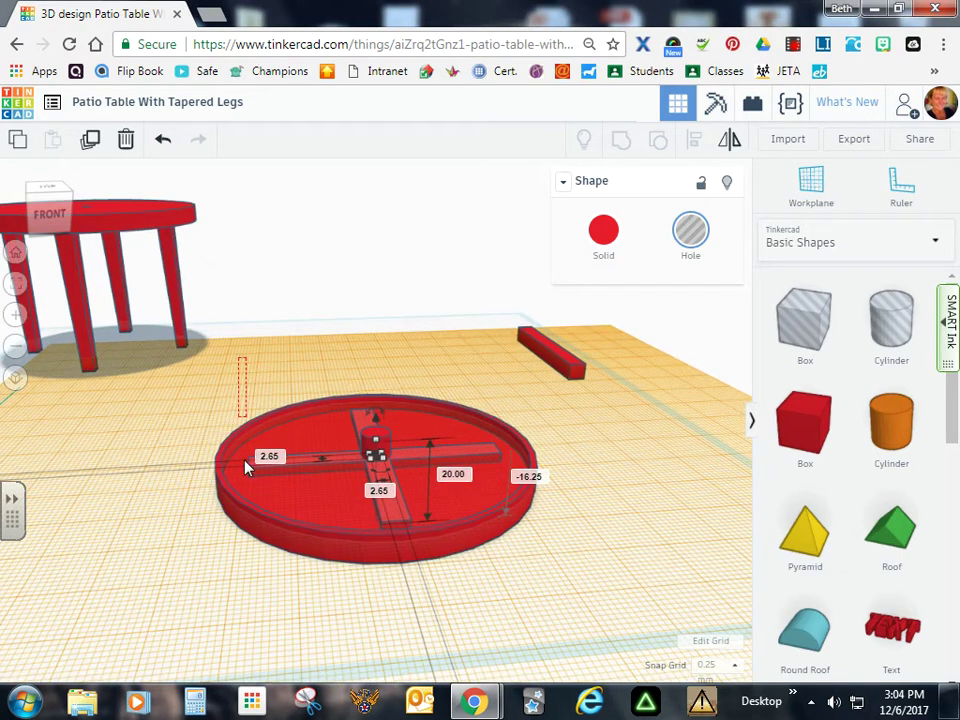
- Group the red disc and hole cylinder into one 66 × 66 × 9.30 solid, then inspect the underside
left_click_drag(247, 467, 450, 576)
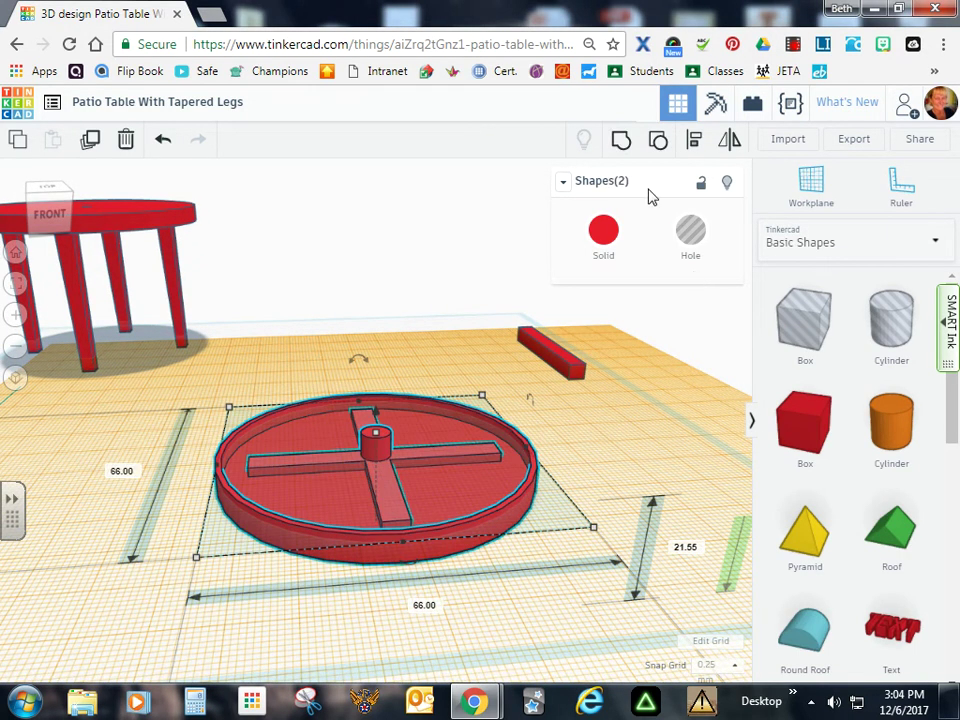
left_click(622, 147)
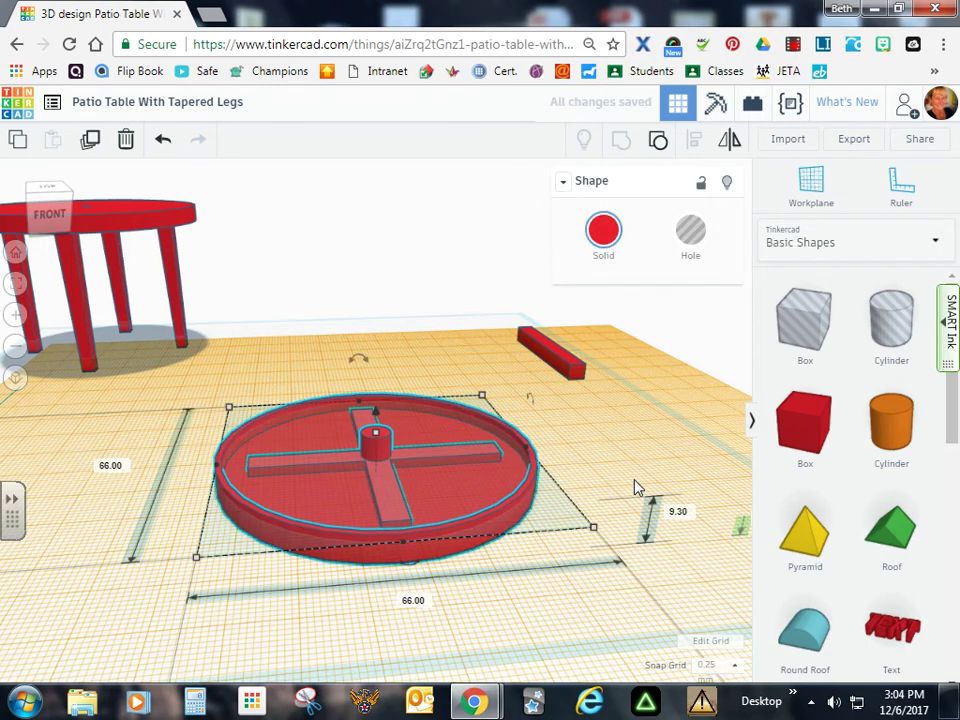
right_click_drag(634, 487, 613, 466)
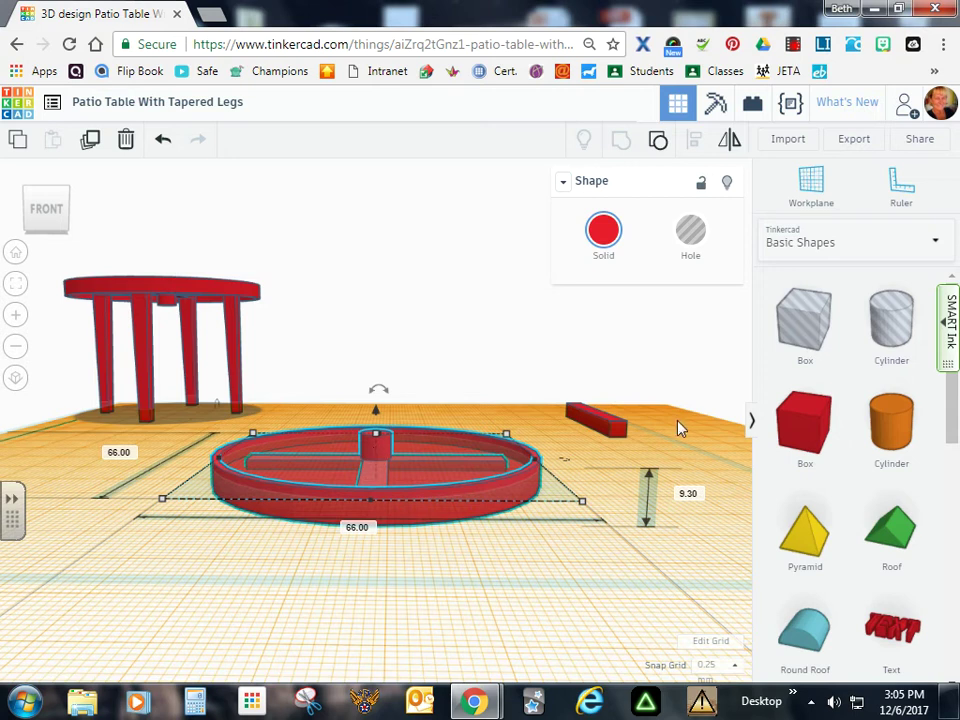
right_click_drag(669, 439, 672, 508)
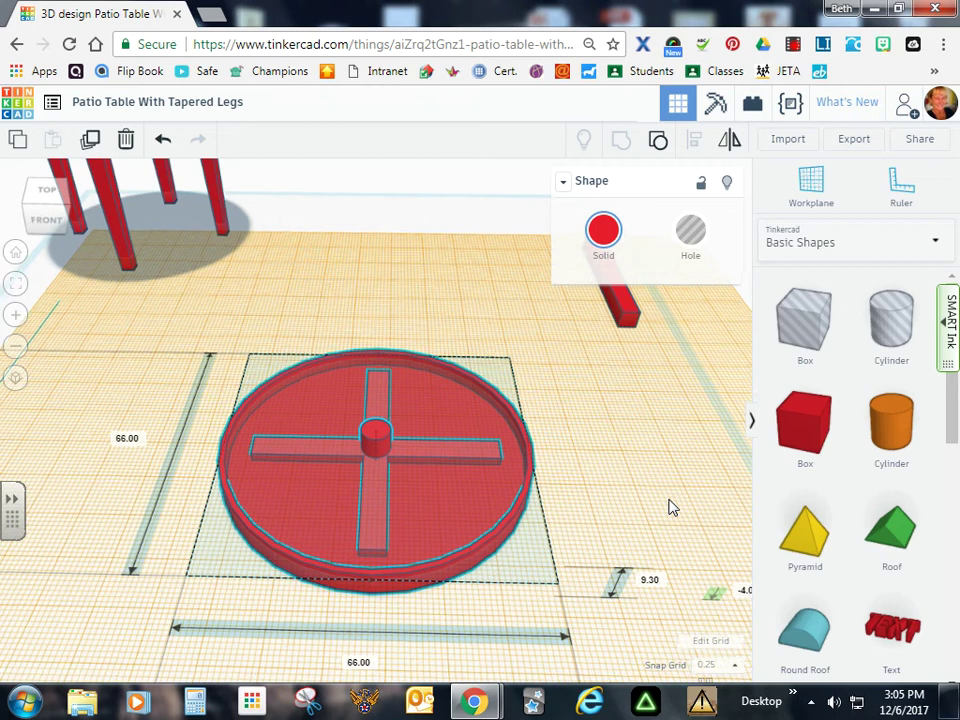